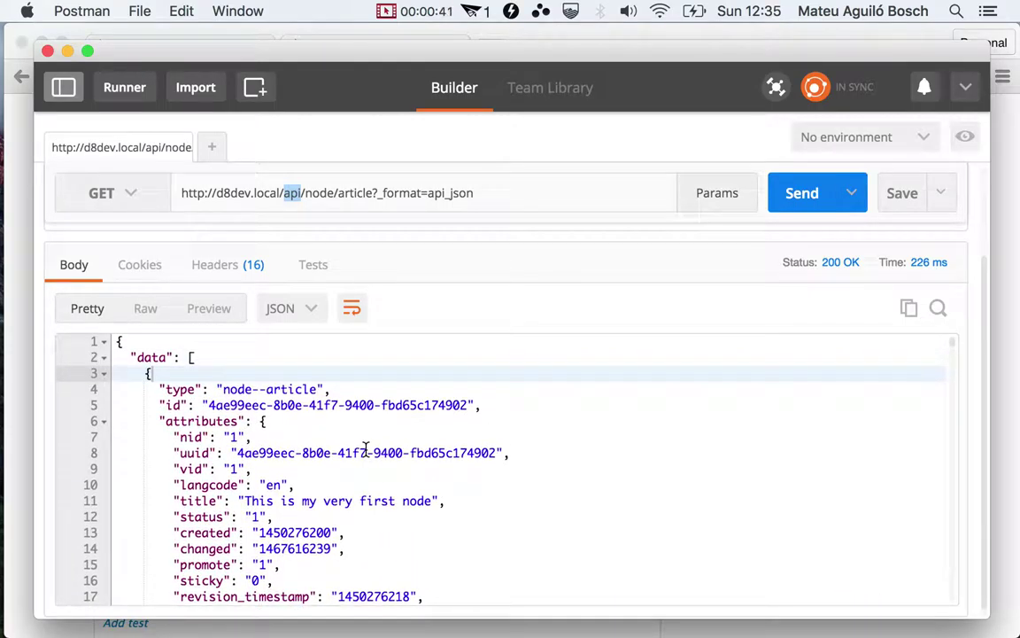
type("schema")
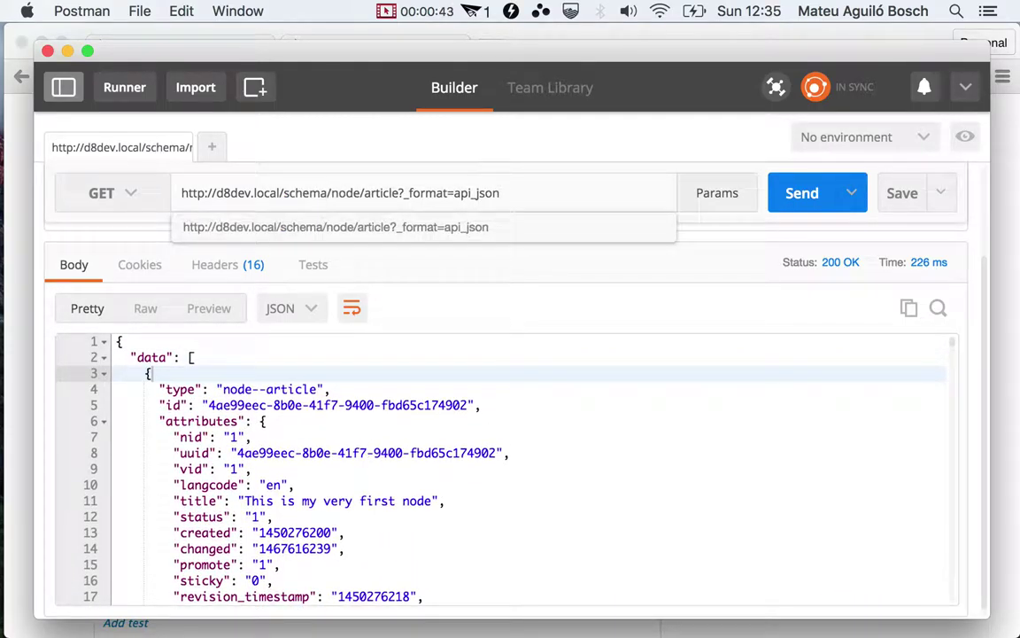
Send the schema request and point out the root type, data property, array type and object items.
left_click(813, 203)
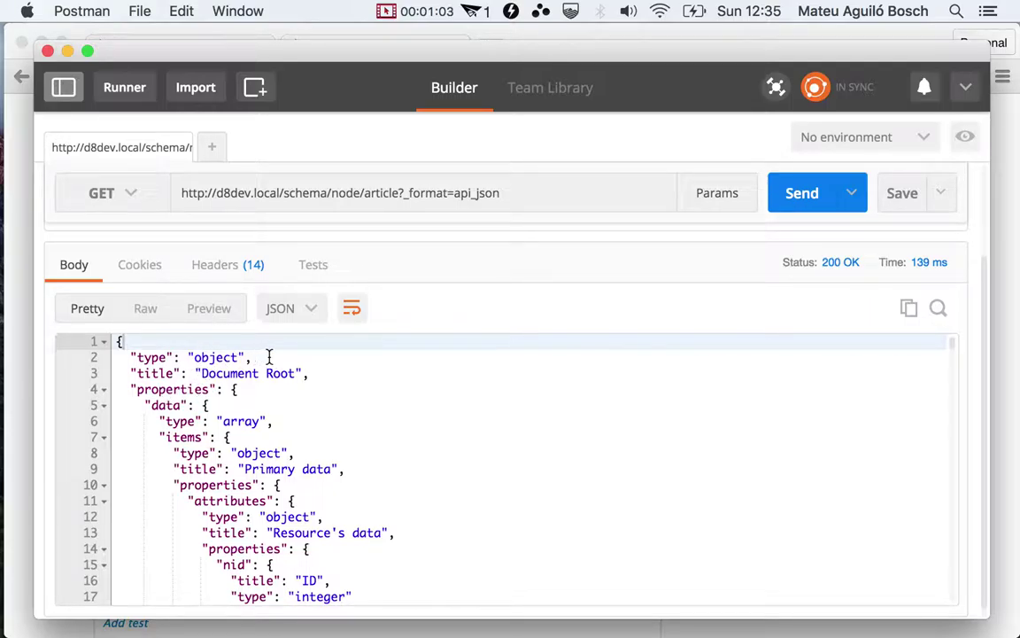
double_click(196, 356)
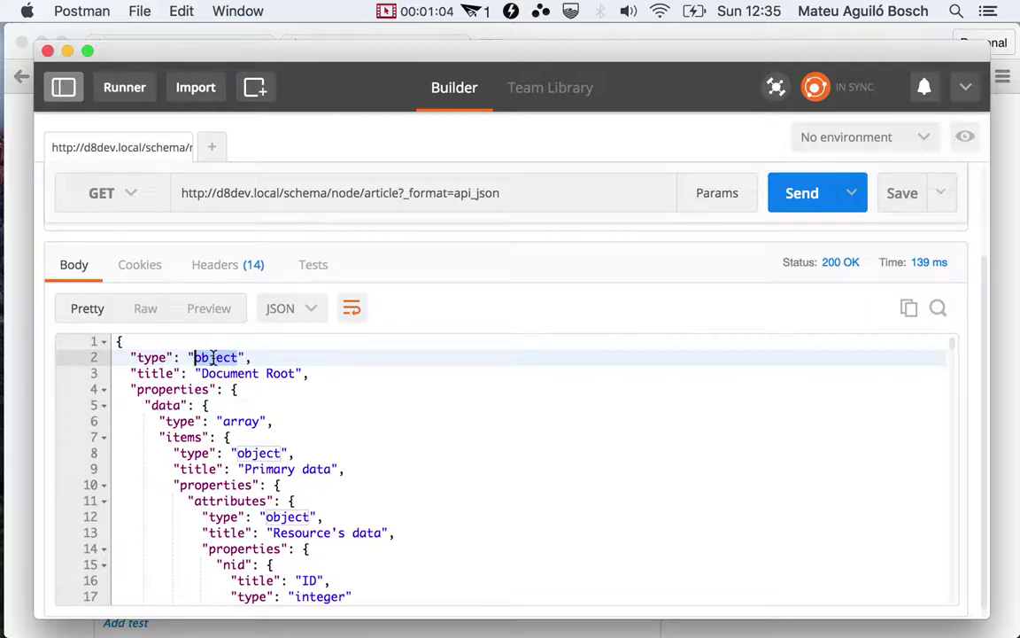
double_click(168, 405)
double_click(223, 422)
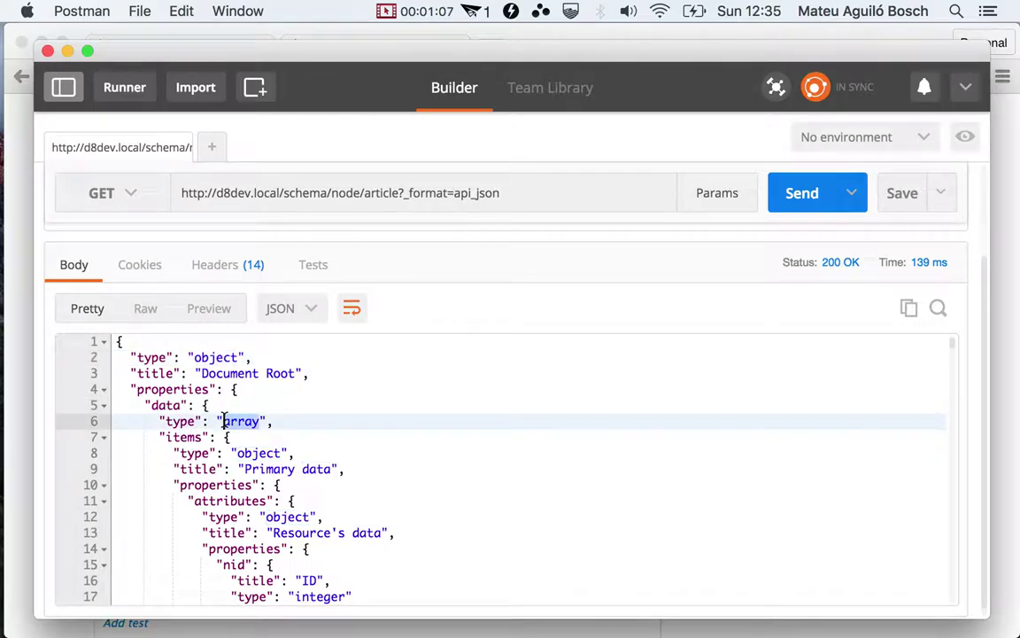
double_click(273, 454)
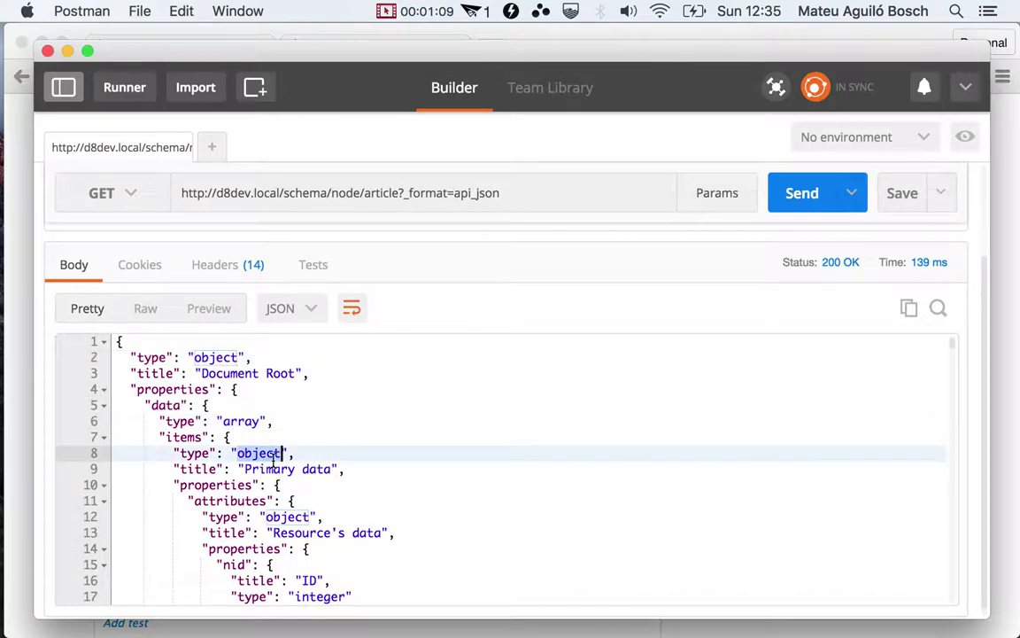
In a new tab, send the same URL with schema changed back to api.
left_click(310, 195)
key("super+a")
key("super+c")
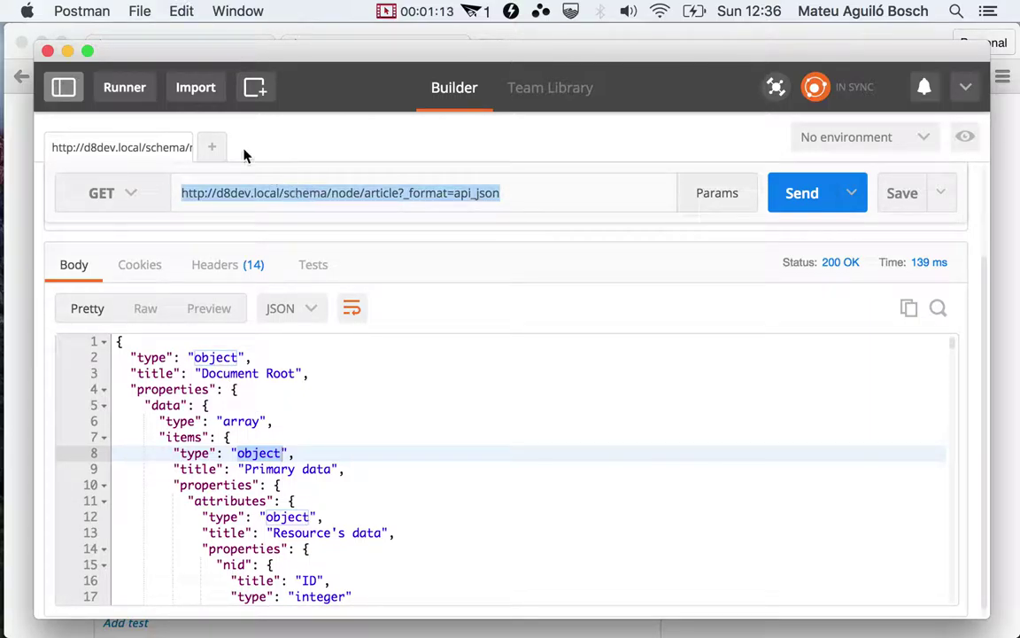
left_click(212, 147)
left_click(269, 209)
key("super+v")
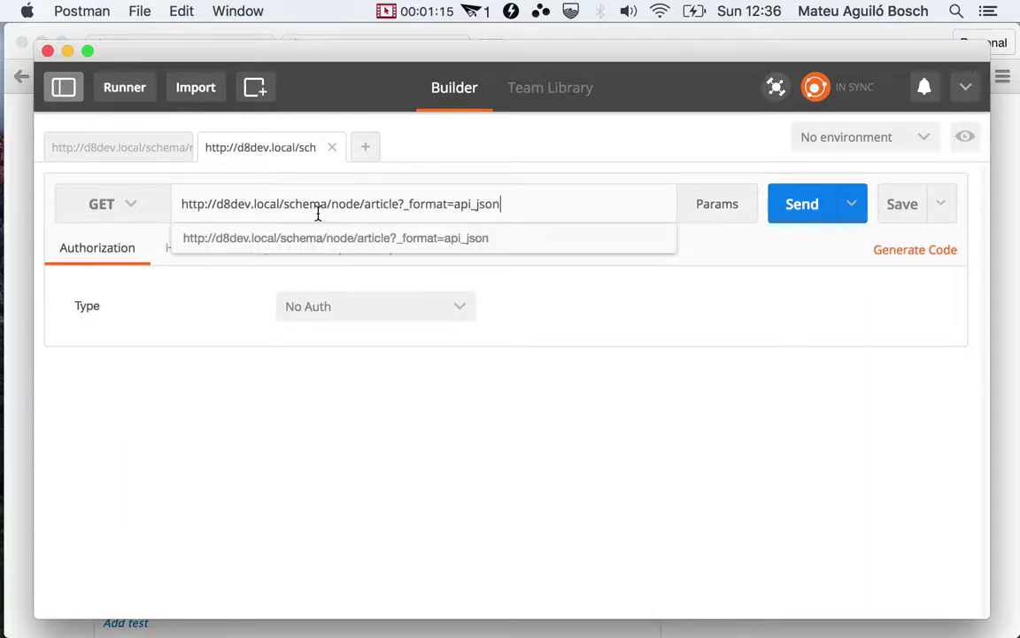
double_click(308, 204)
key("BackSpace")
type("api")
key("Return")
Point out the data array in the article response and collapse its three article objects.
left_click(119, 458)
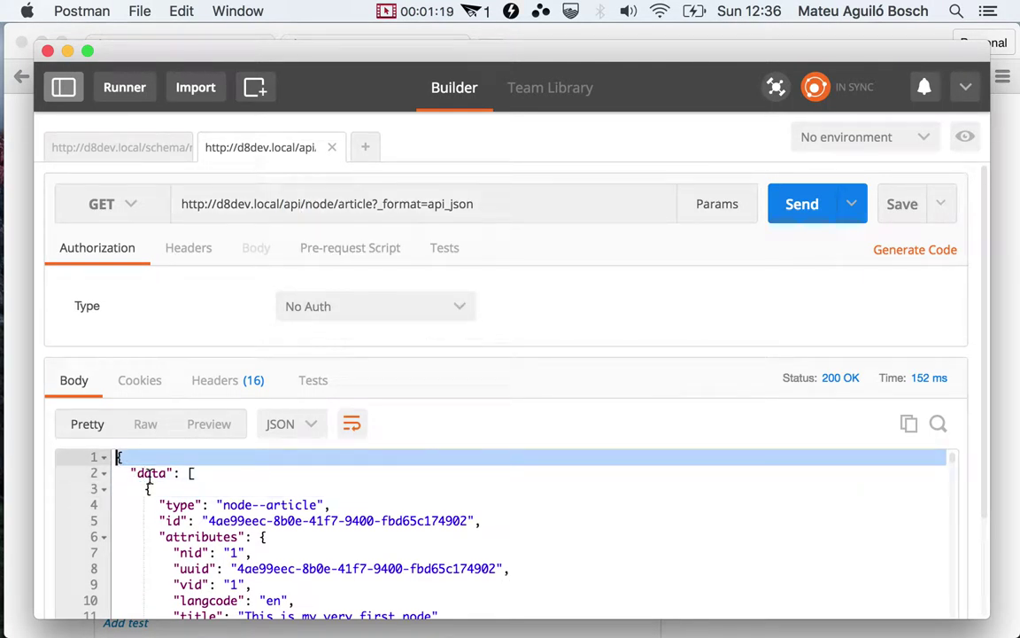
left_click(151, 476)
left_click(192, 473)
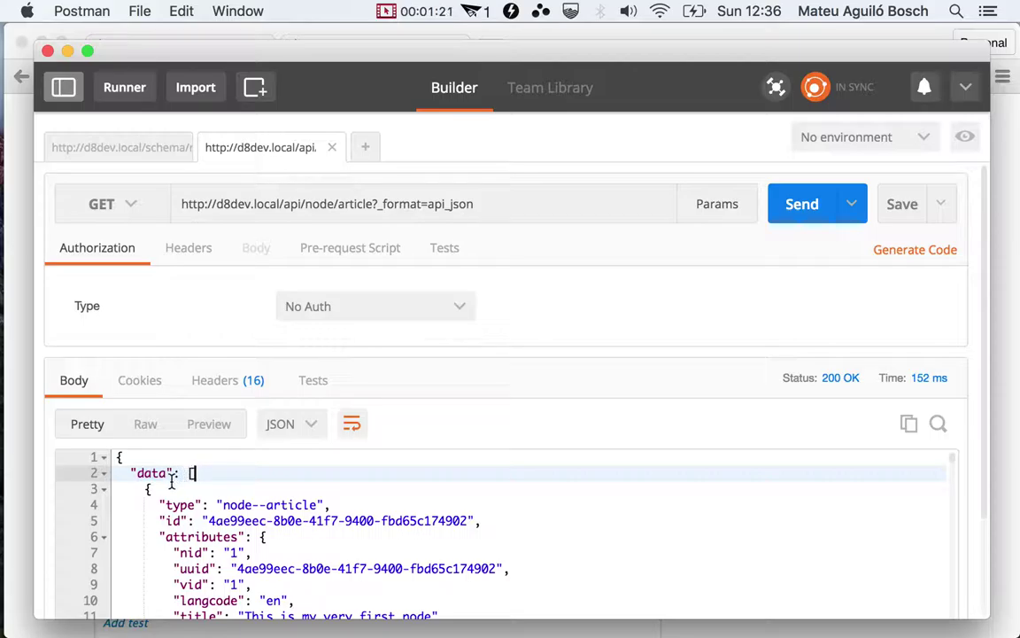
left_click(148, 489)
left_click(103, 489)
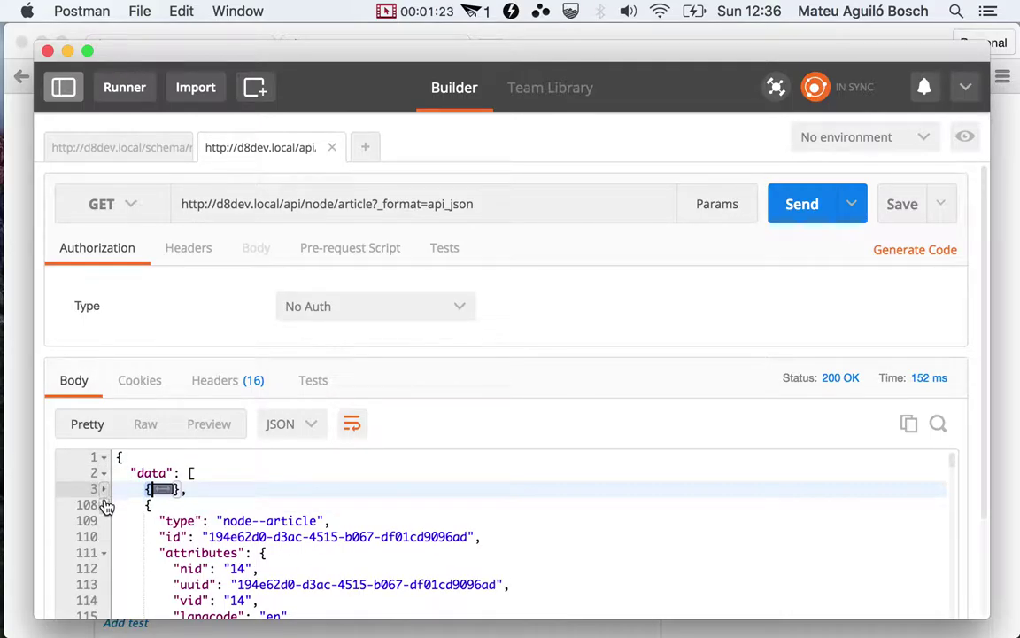
left_click(104, 505)
left_click(104, 520)
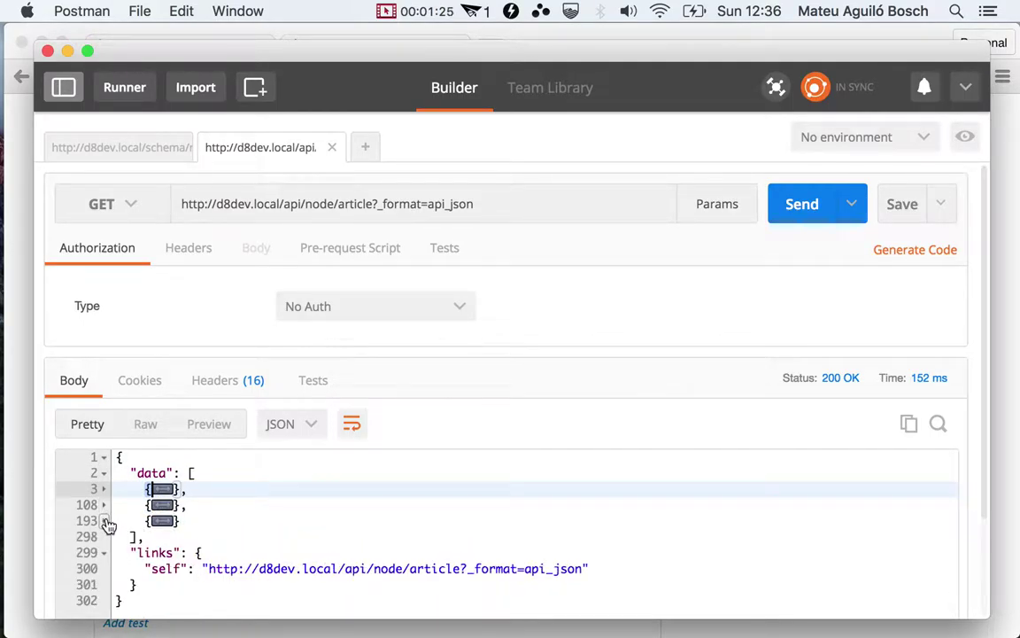
Return to the schema request and point out attributes, the nid field and its integer type.
left_click(132, 146)
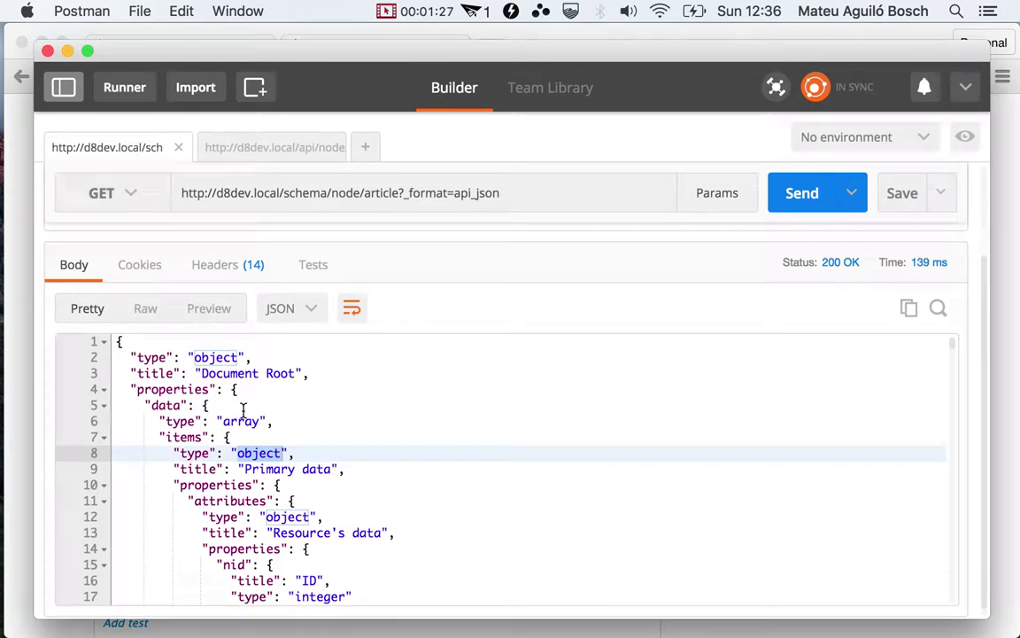
scroll(243, 410, "down", 2)
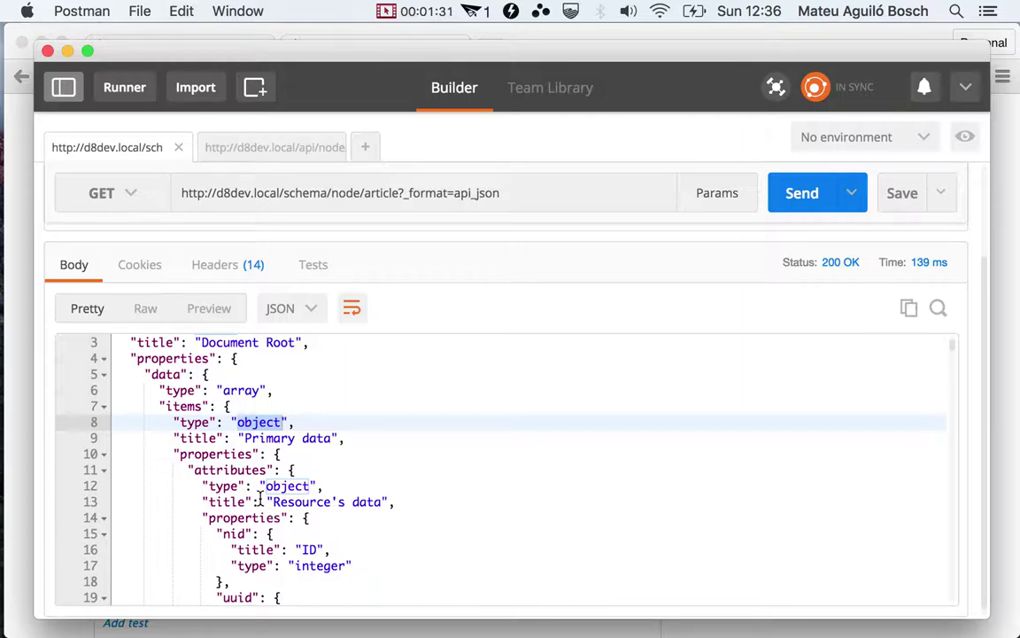
double_click(217, 470)
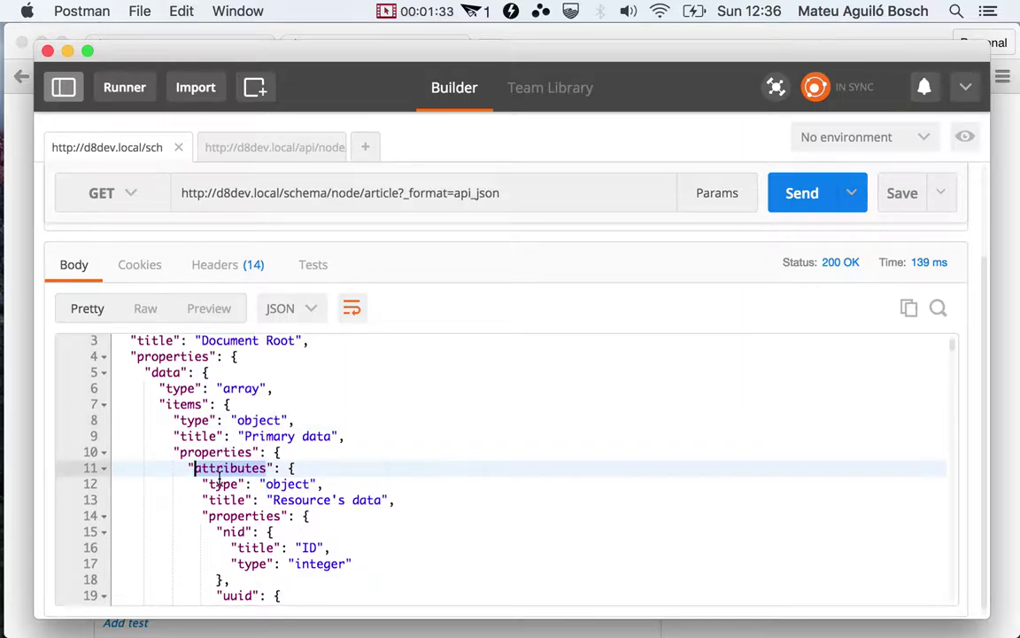
scroll(219, 479, "down", 2)
double_click(232, 475)
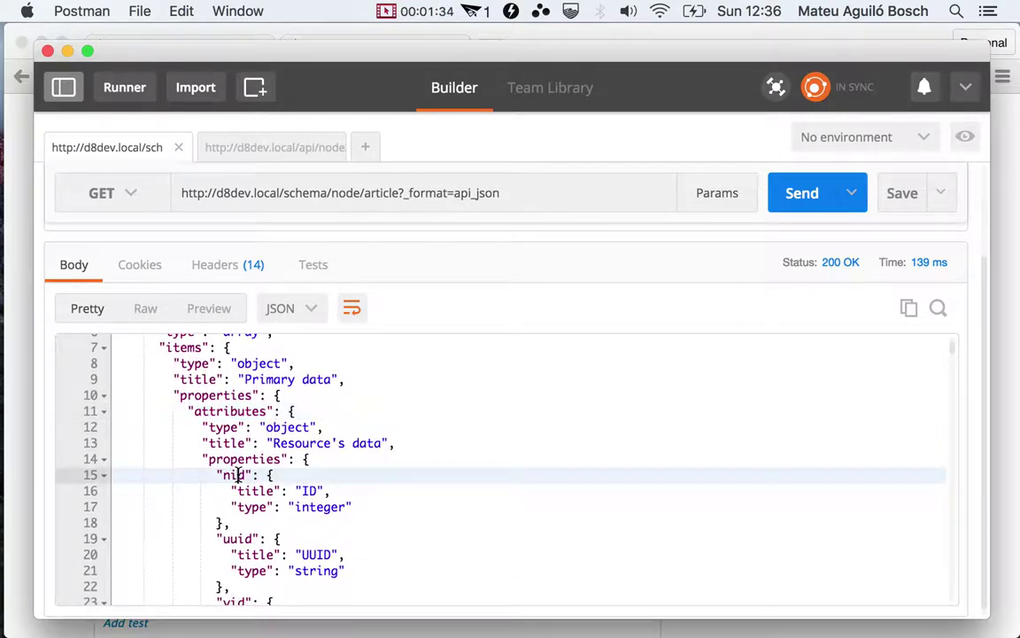
double_click(292, 507)
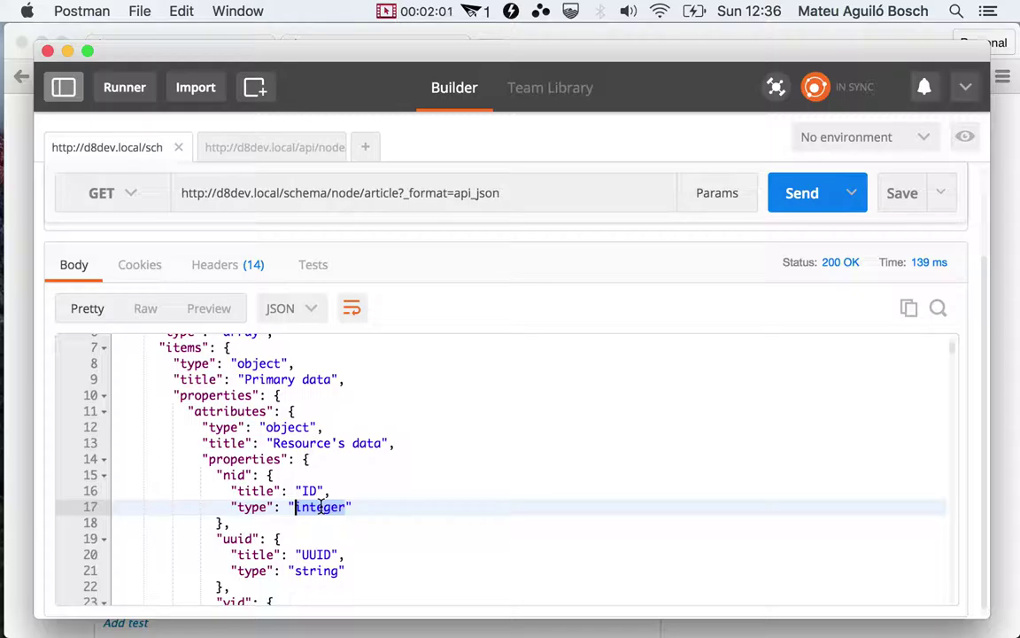
Point out nid's ID title and integer type, status's boolean type and created's integer type.
double_click(306, 490)
double_click(306, 507)
scroll(305, 437, "down", 5)
left_click(311, 438)
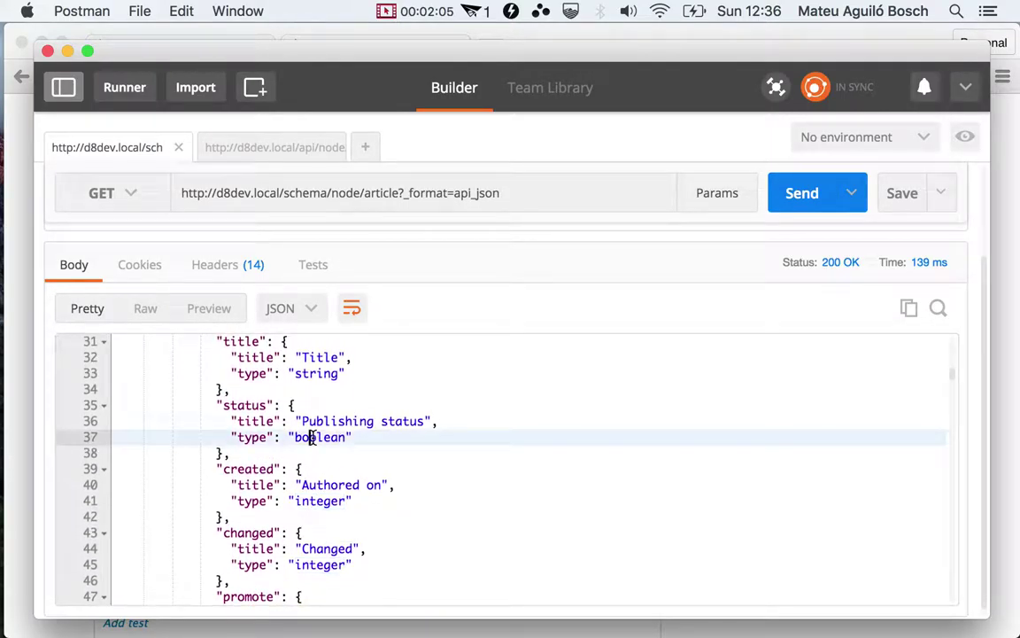
double_click(311, 437)
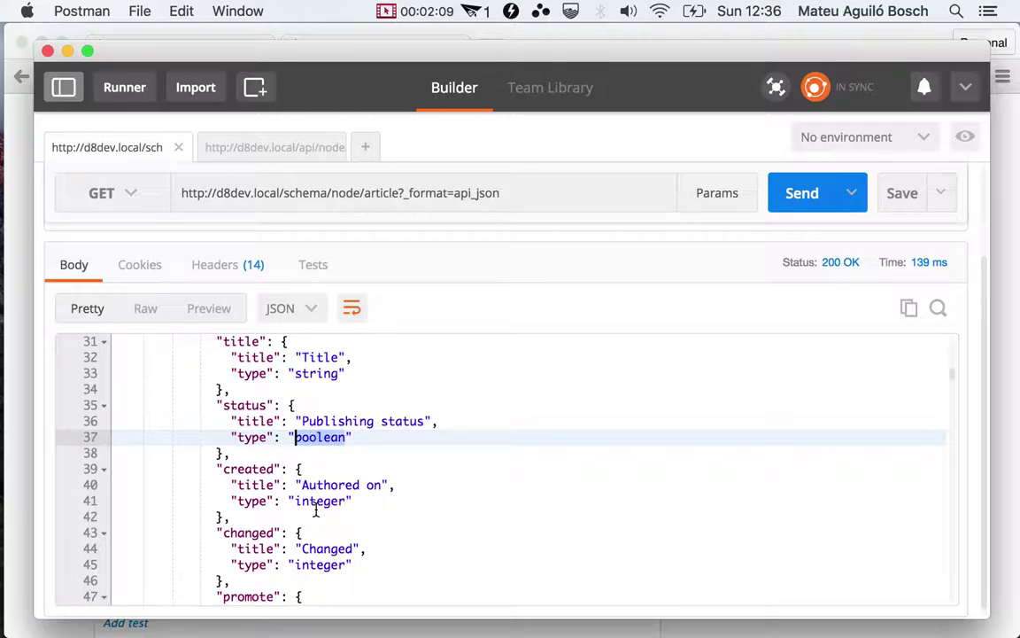
left_click(320, 501)
double_click(320, 501)
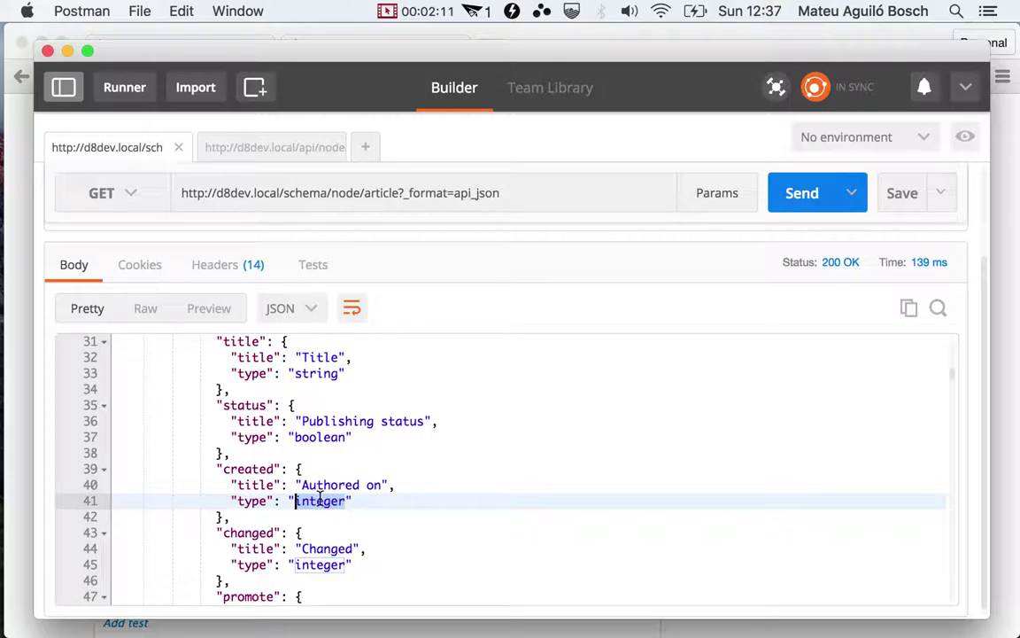
Read through the schema to the path fields, select the schema URL, and switch to Chrome.
scroll(319, 500, "down", 6)
scroll(319, 500, "down", 2)
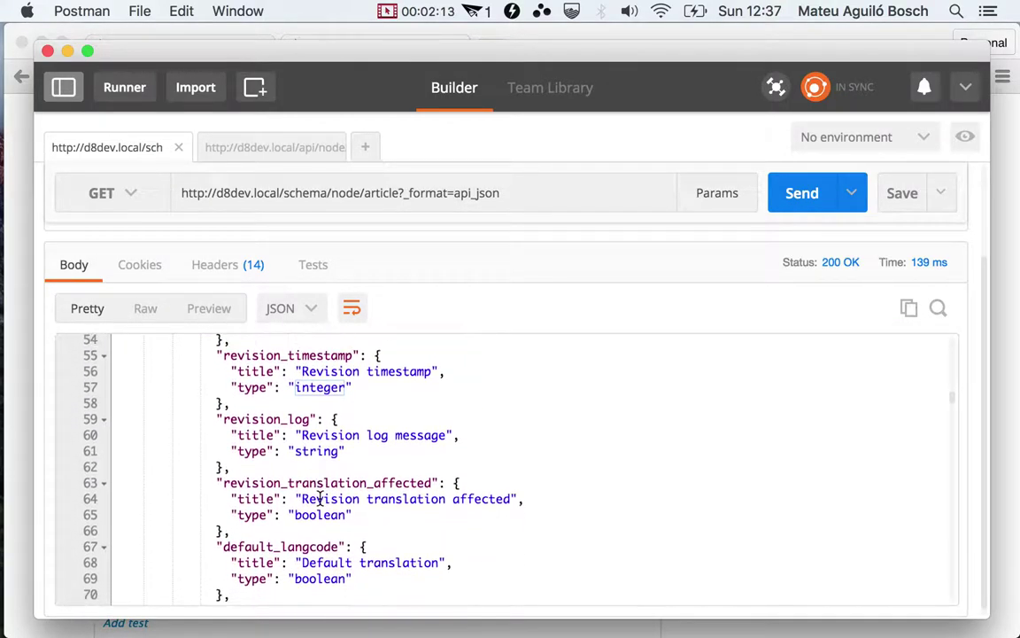
scroll(319, 500, "down", 5)
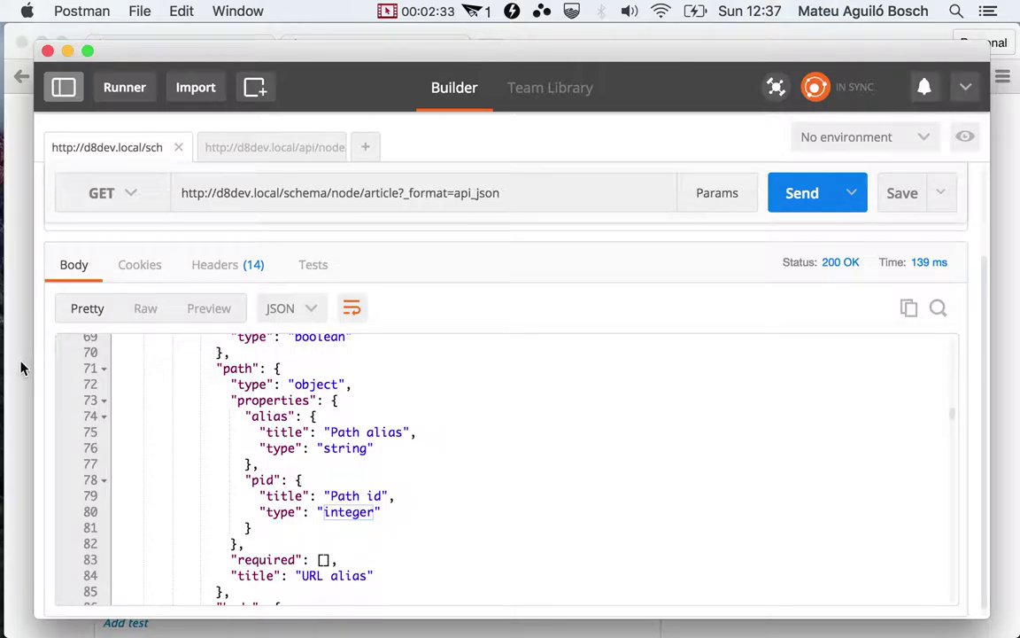
scroll(410, 530, "up", 15)
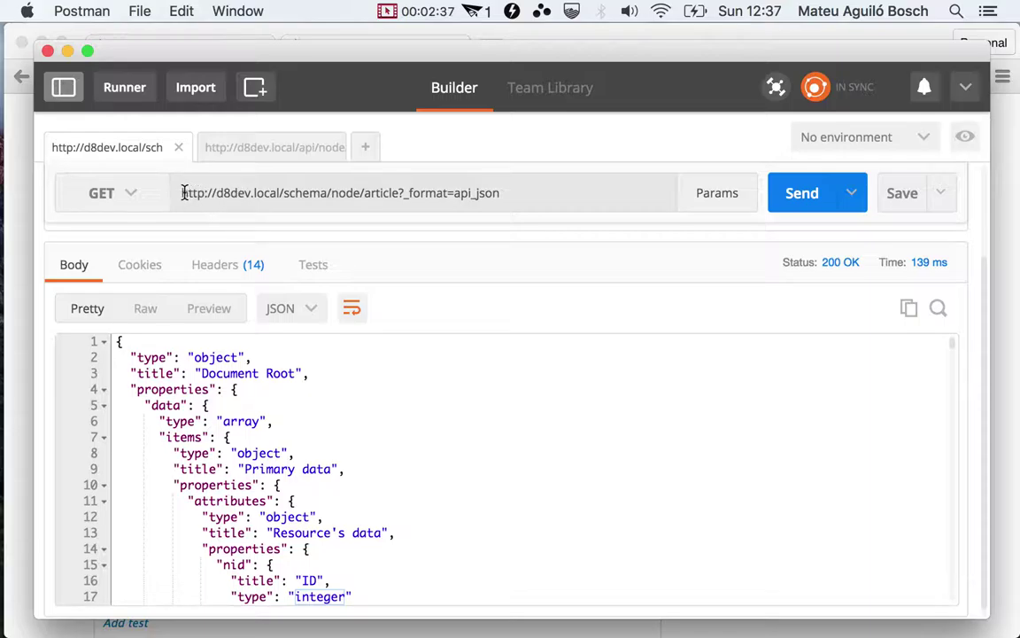
left_click_drag(182, 193, 537, 188)
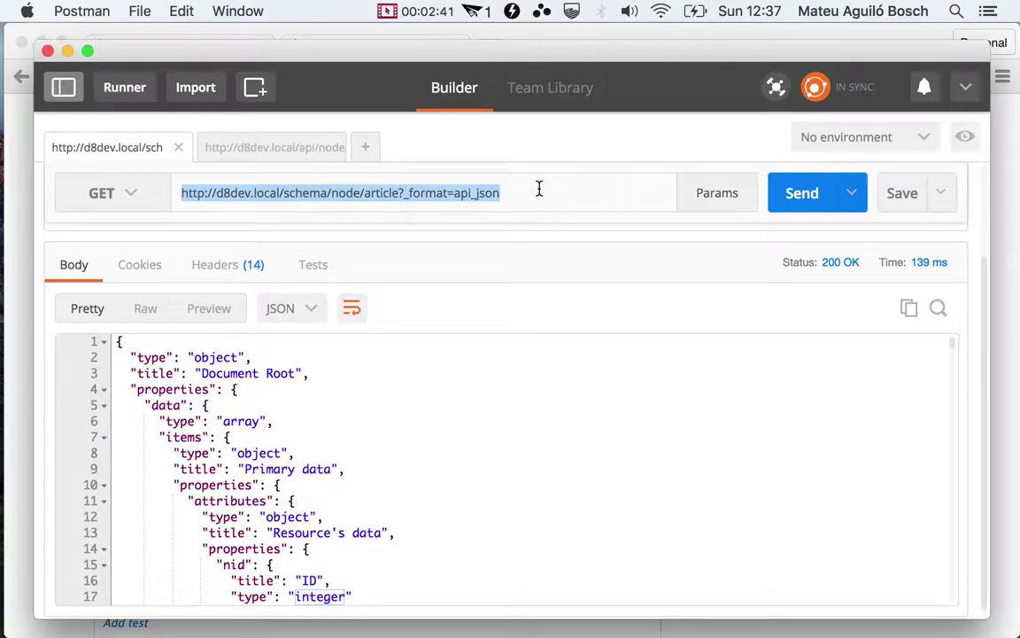
left_click(20, 239)
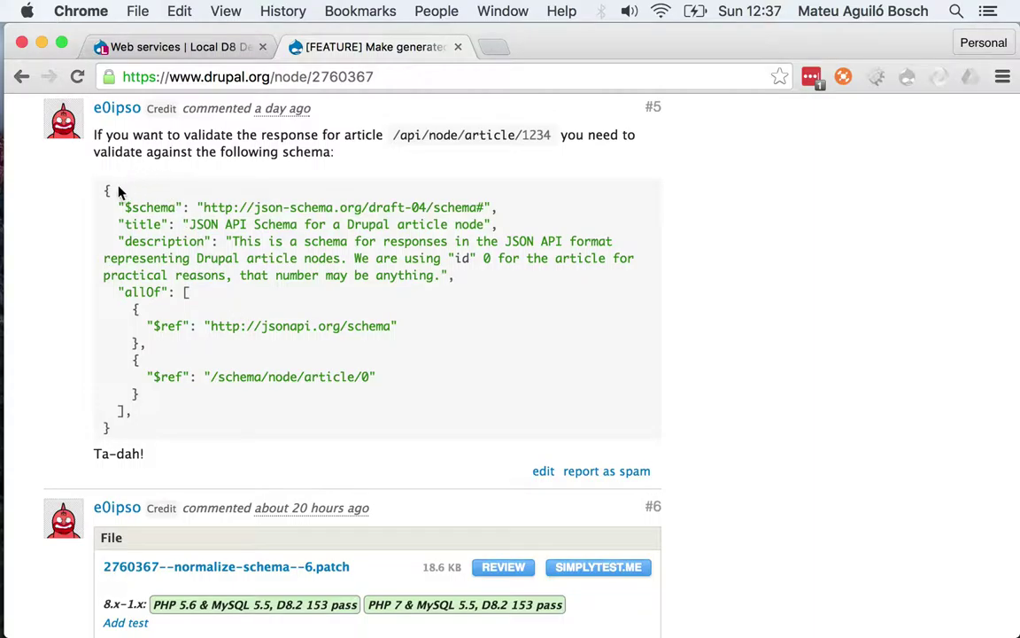
left_click_drag(98, 189, 137, 430)
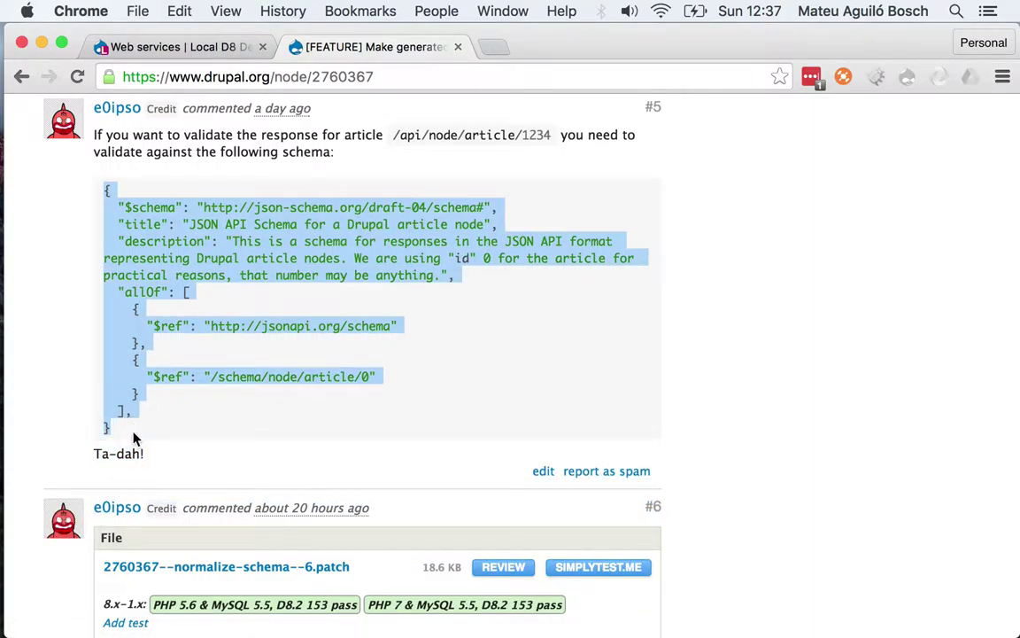
left_click(210, 371)
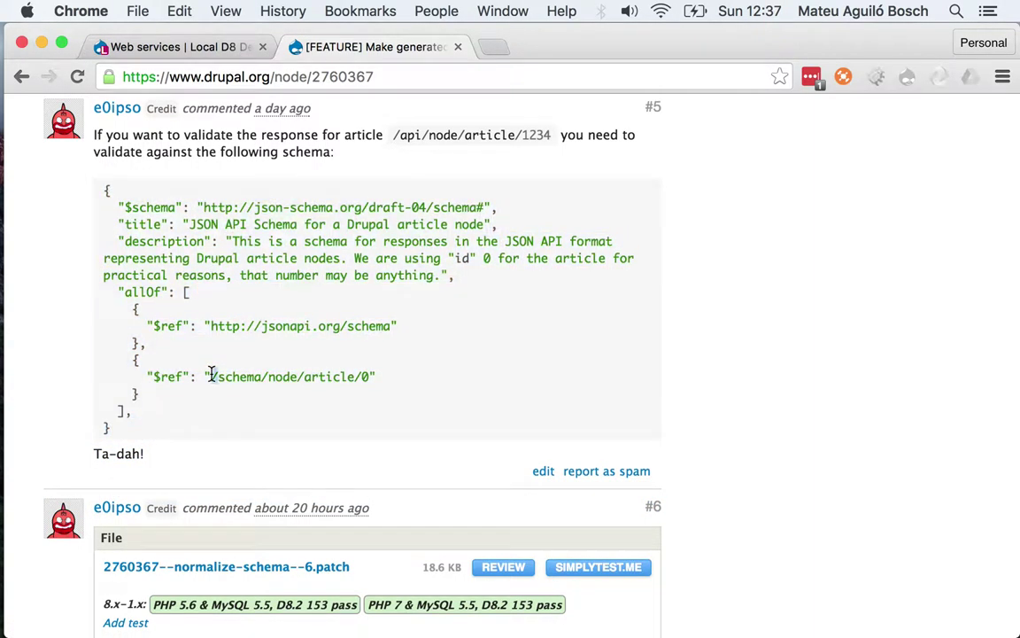
left_click_drag(209, 372, 363, 373)
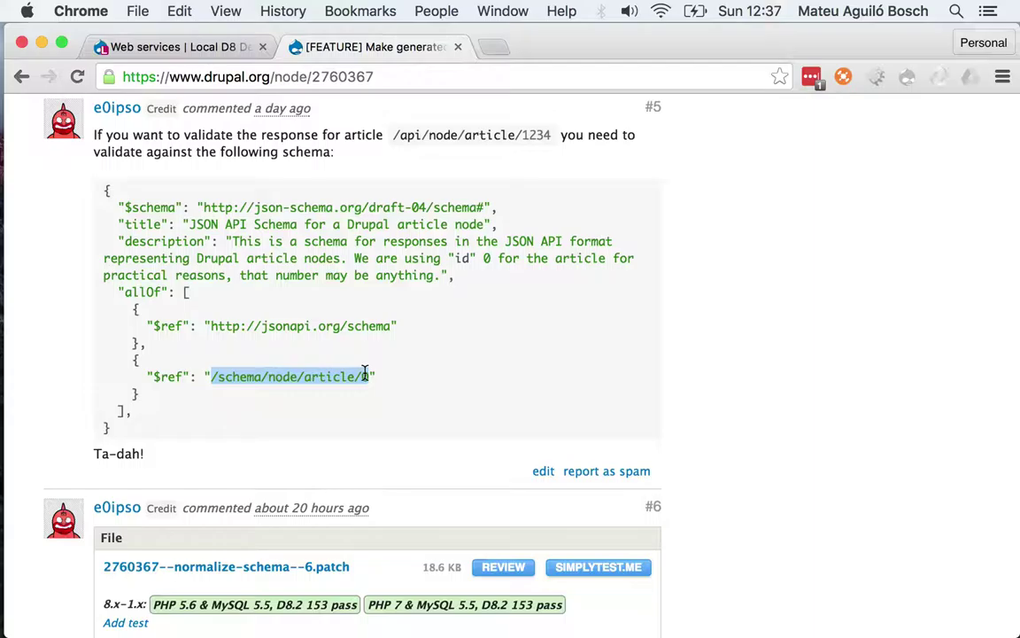
left_click_drag(391, 326, 231, 317)
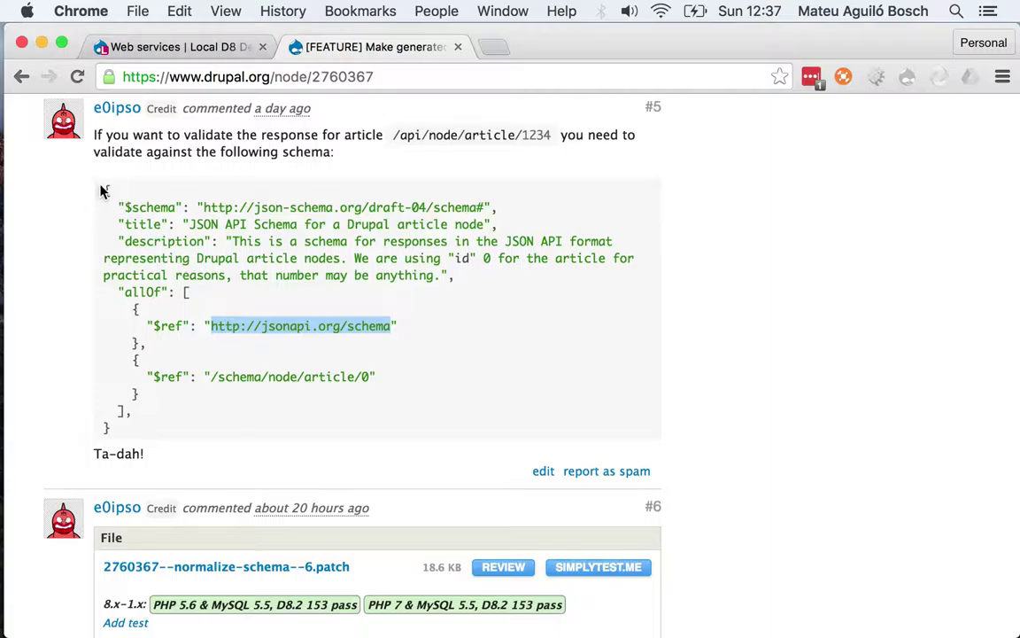
Point out the allOf keyword joining both schema references, then return to Postman.
left_click_drag(101, 190, 137, 422)
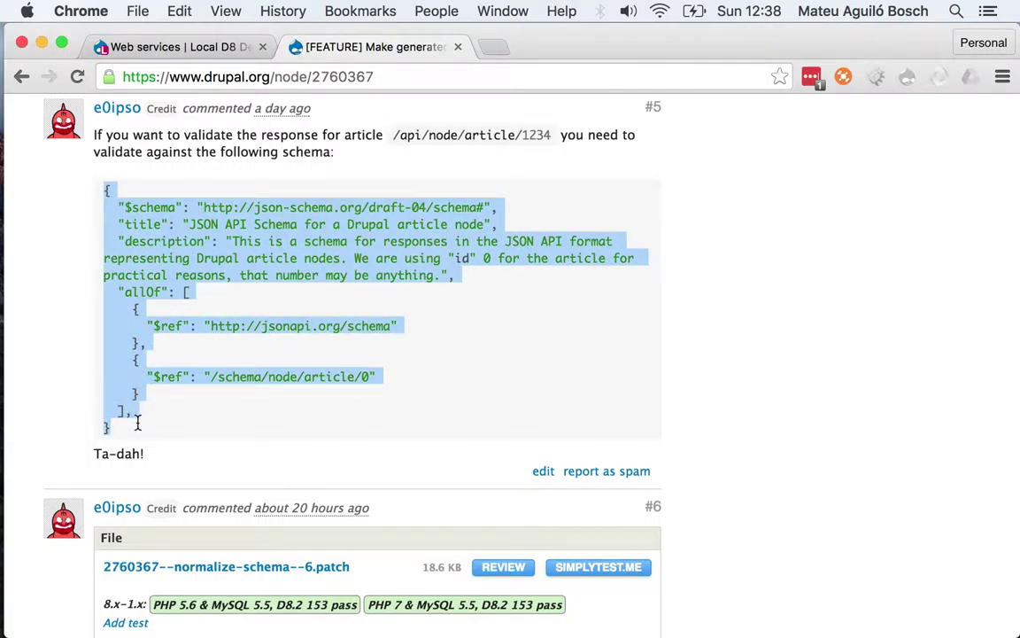
double_click(142, 292)
left_click_drag(211, 326, 363, 332)
left_click_drag(216, 377, 370, 381)
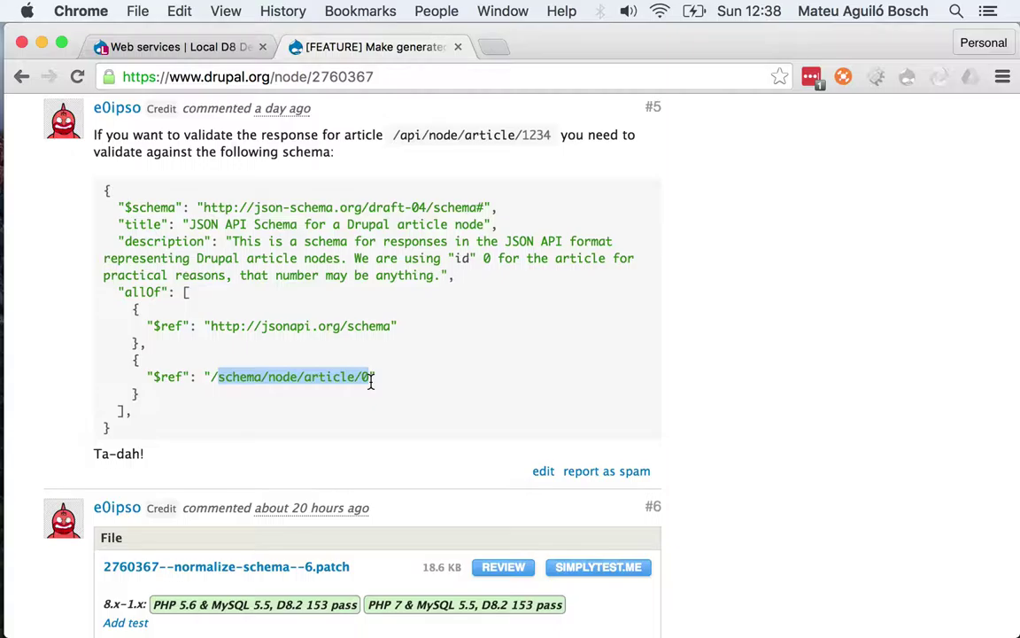
left_click(371, 379)
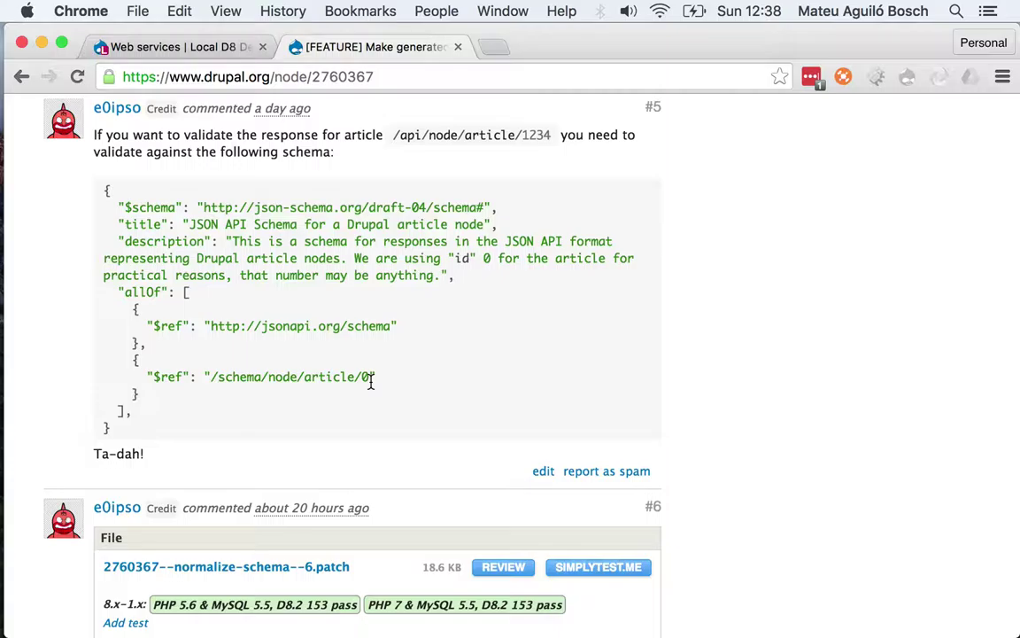
key("super+Tab")
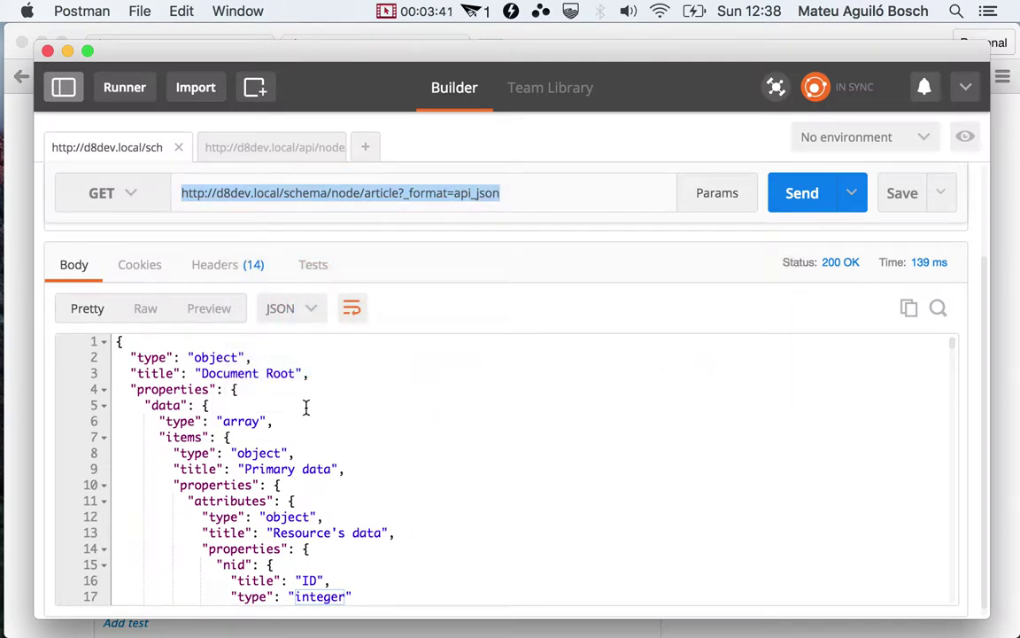
Select the nid property block (title ID, type integer), then bring the browser forward.
scroll(306, 405, "down", 3)
double_click(303, 434)
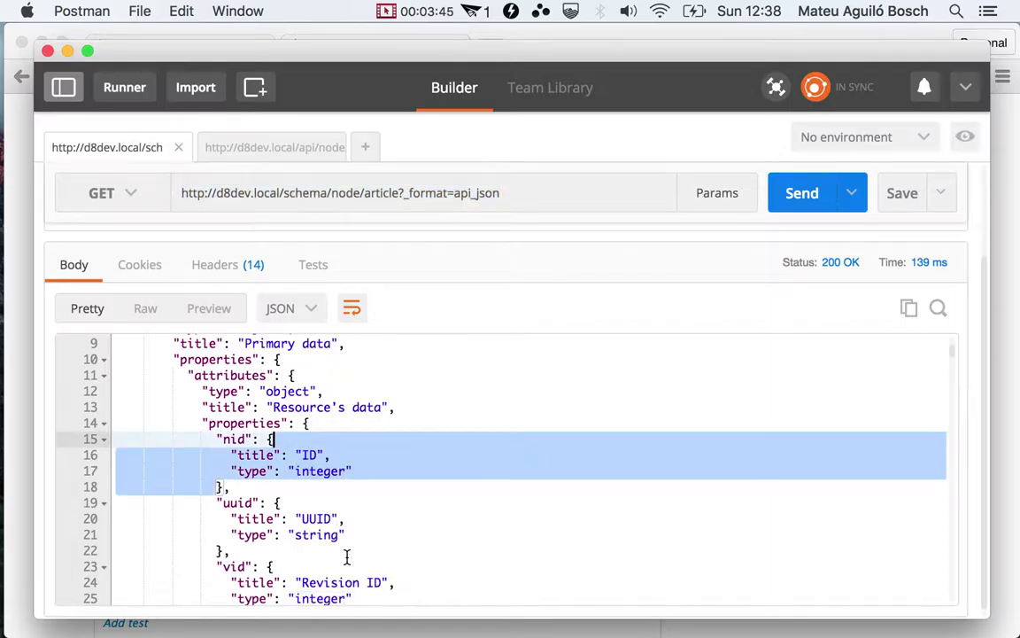
key("super+Tab")
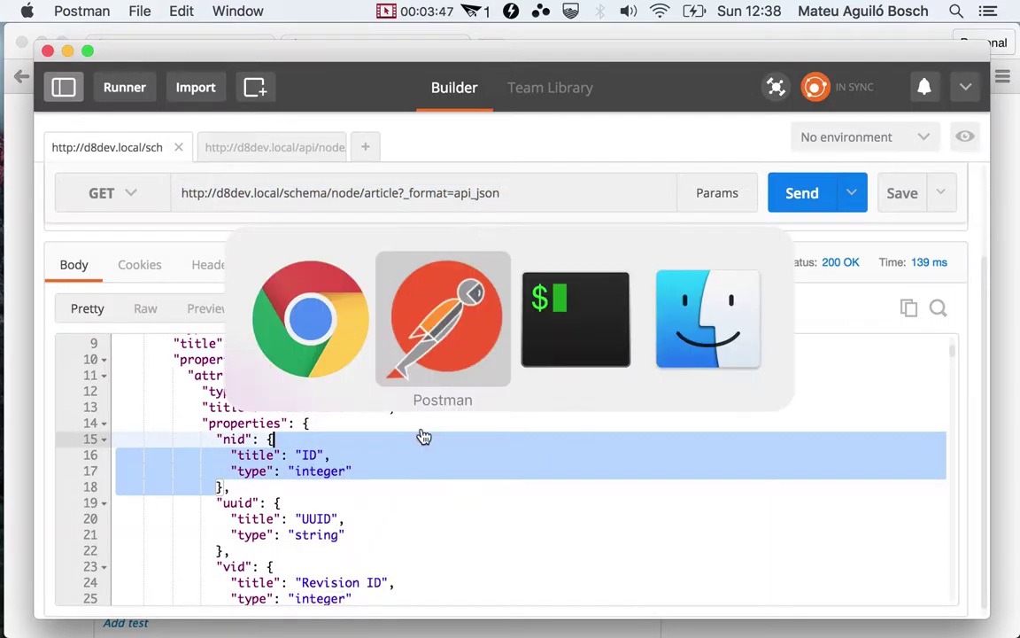
key("super+Tab")
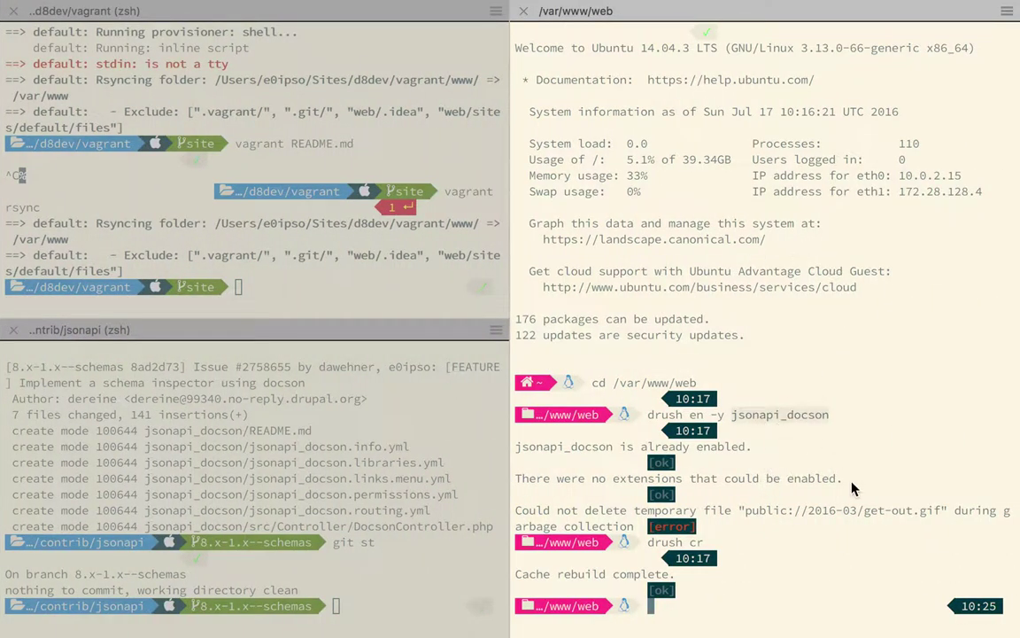
key("super+Tab")
key("super+Tab")
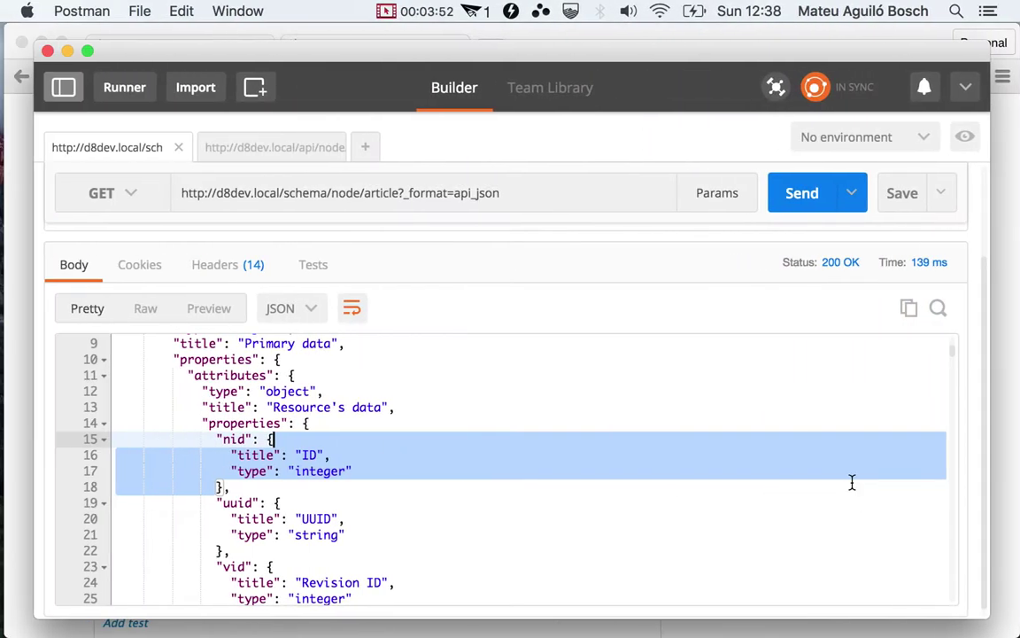
left_click(15, 160)
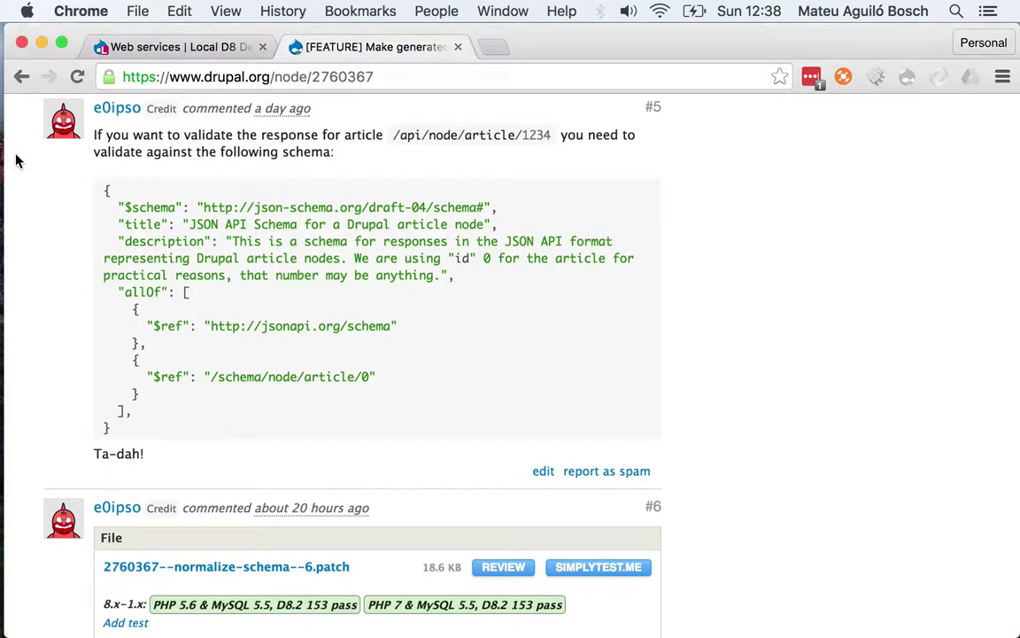
From Web services' JSON API schemas list, find 'arti' and open the node/article schema.
left_click(173, 45)
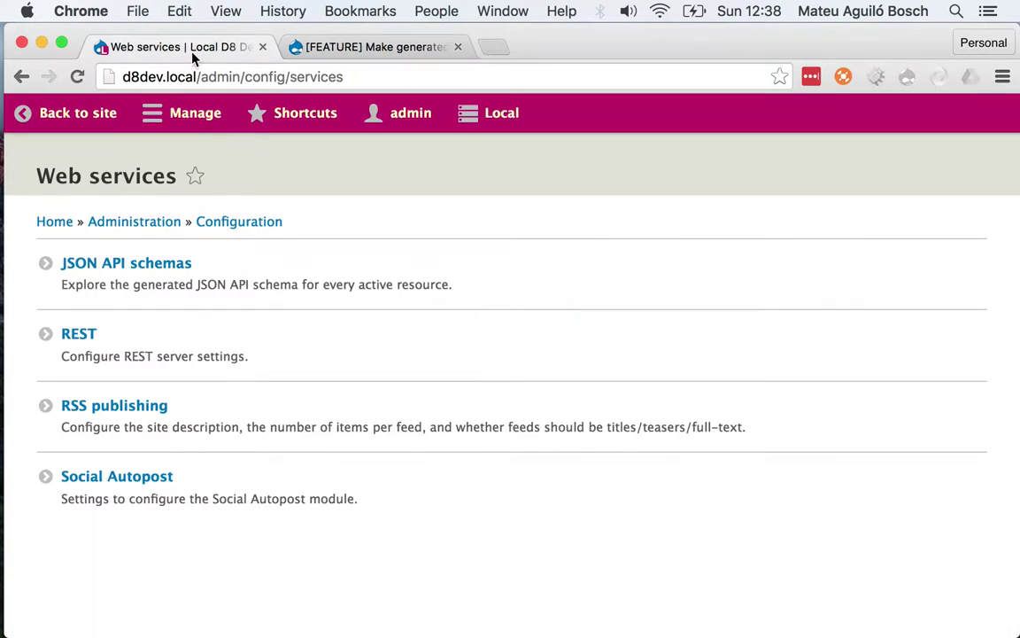
left_click(184, 262)
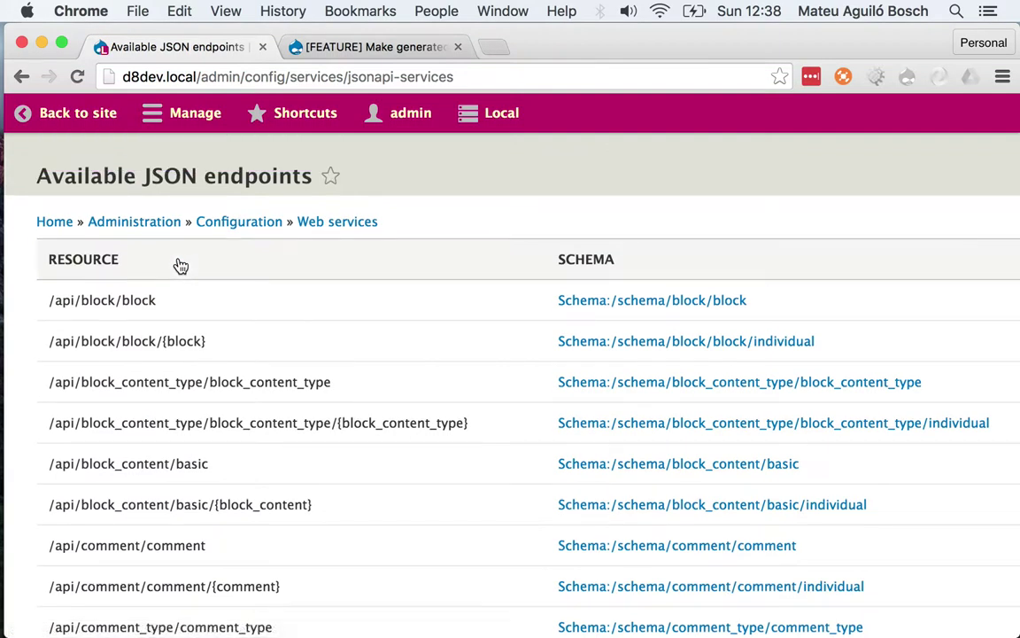
key("super+f")
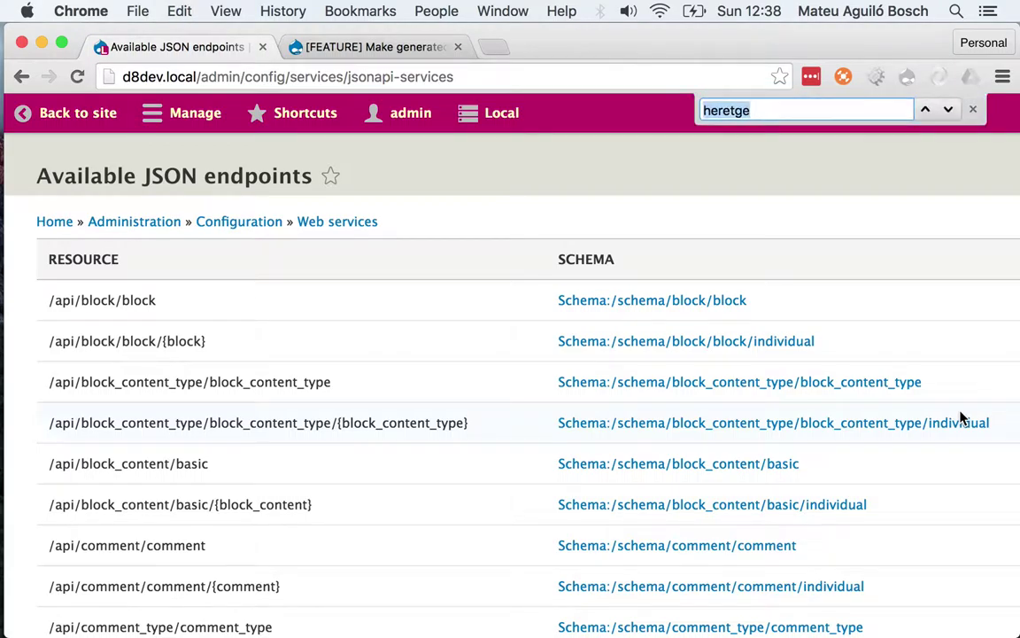
type("arti")
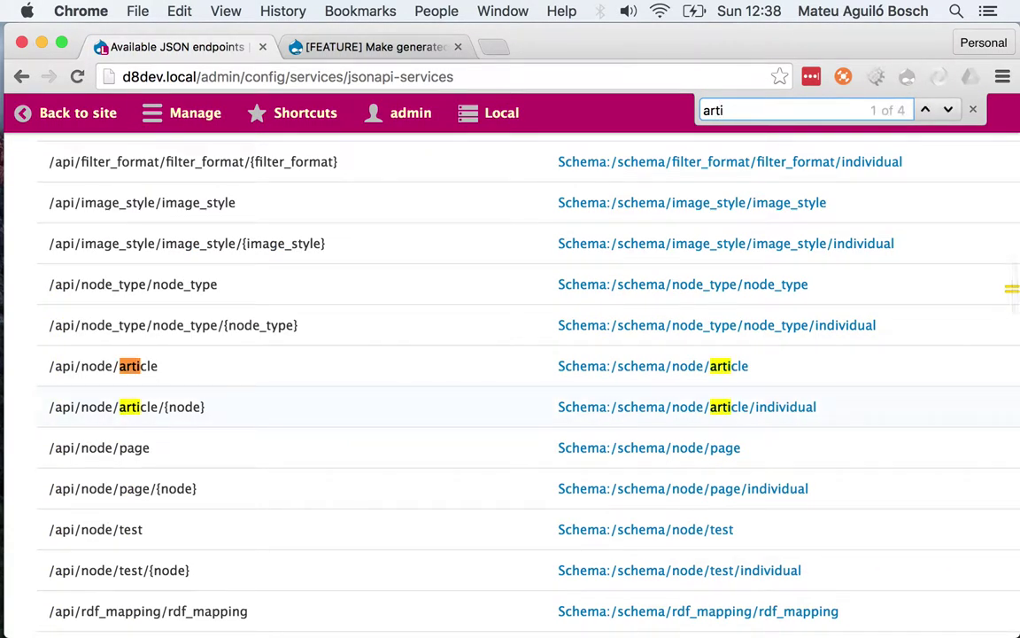
left_click(702, 413)
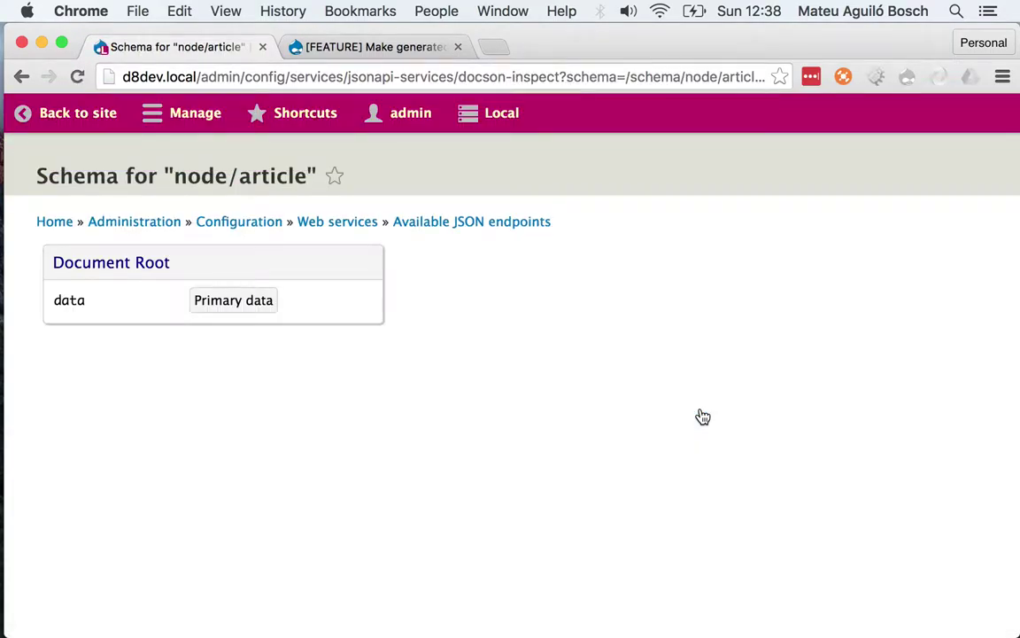
Expand Primary data and Resource's data, highlighting uuid's string type.
left_click(199, 300)
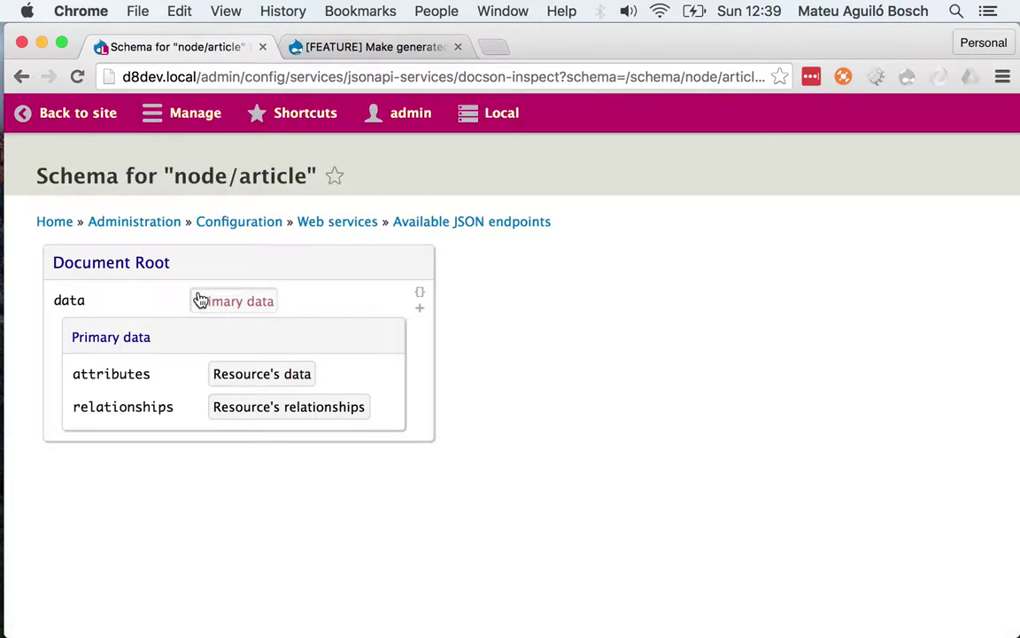
left_click(310, 379)
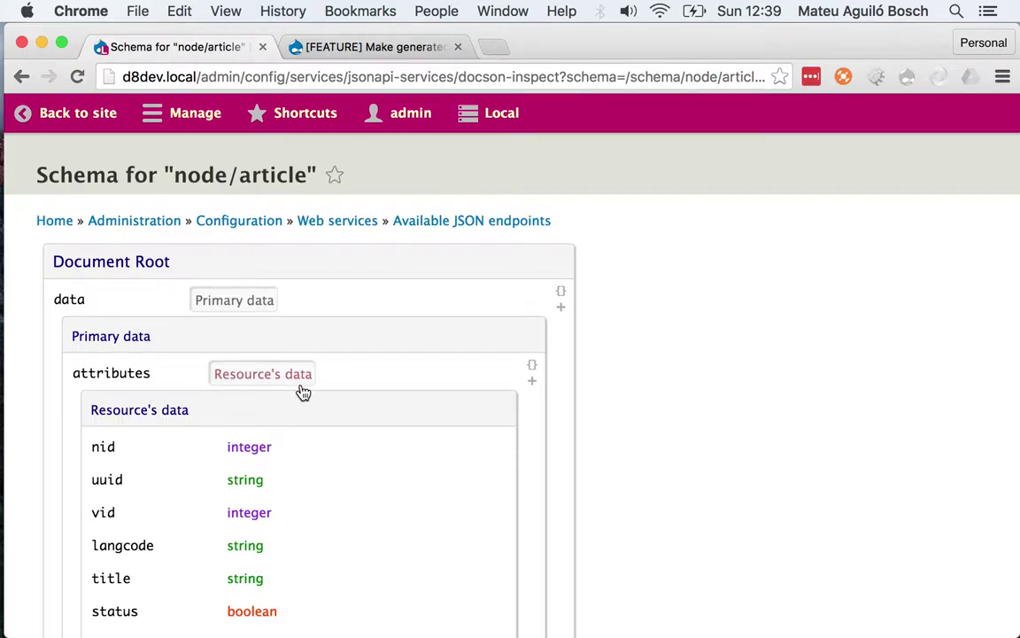
scroll(303, 393, "down", 2)
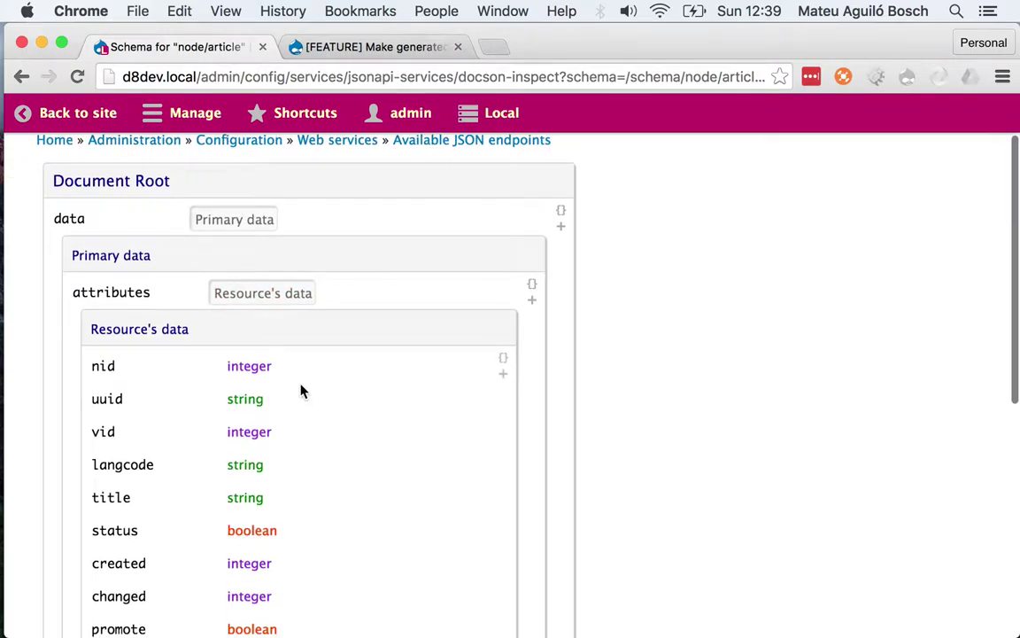
double_click(246, 397)
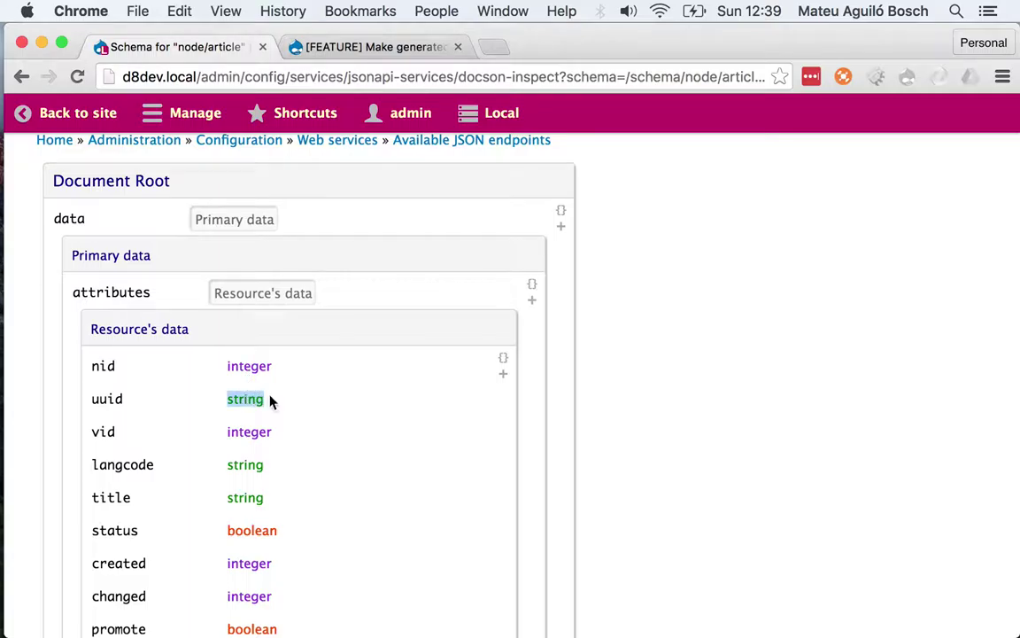
View Resource's data as raw JSON schema, highlight nid's ID title, then restore and collapse it.
left_click(503, 360)
scroll(503, 366, "down", 10)
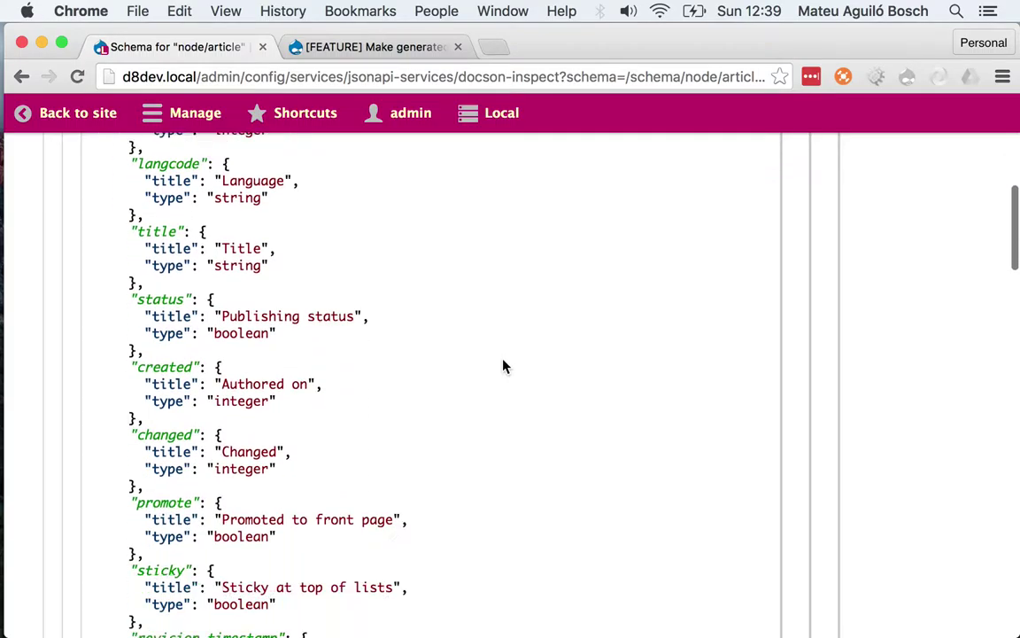
scroll(503, 366, "up", 10)
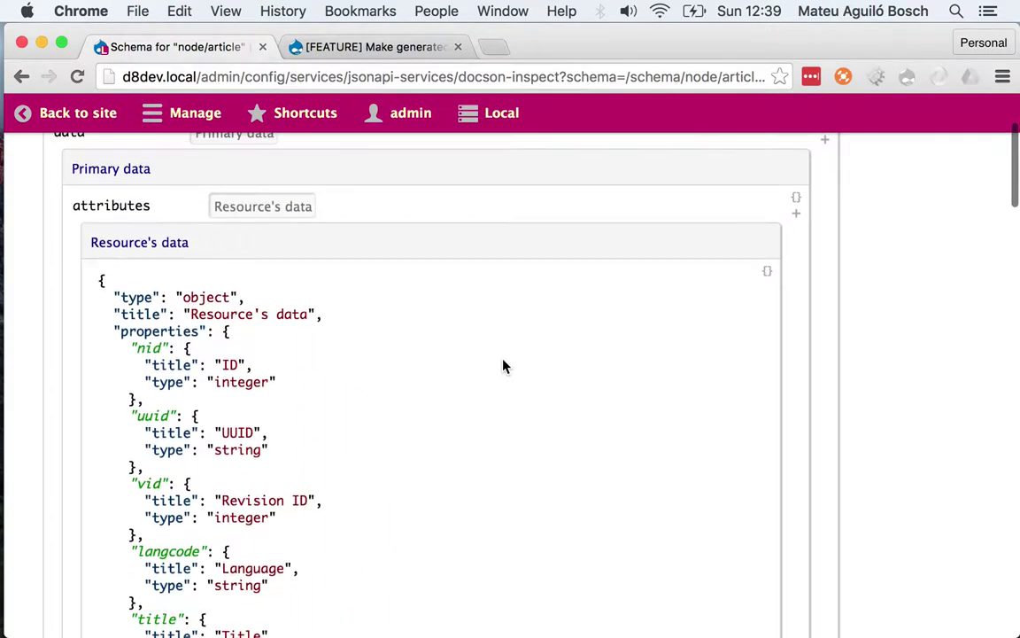
double_click(236, 361)
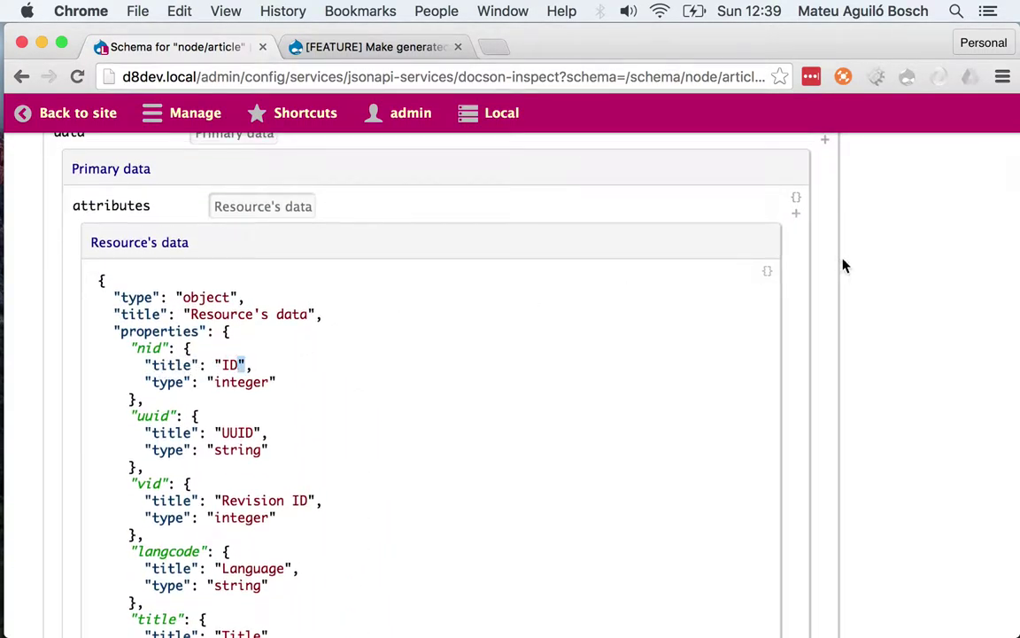
left_click(769, 271)
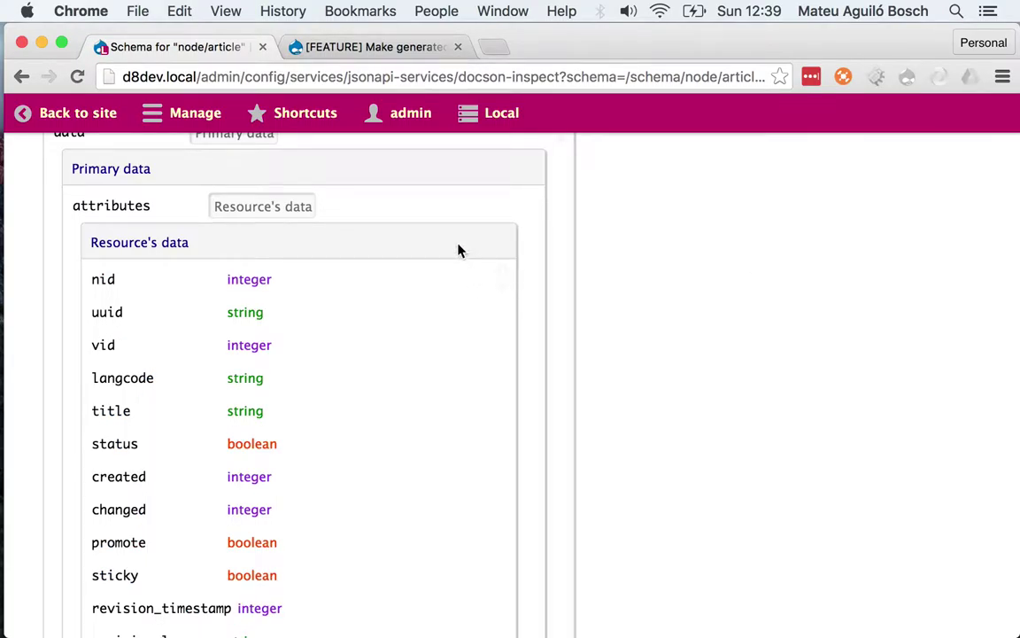
left_click(263, 205)
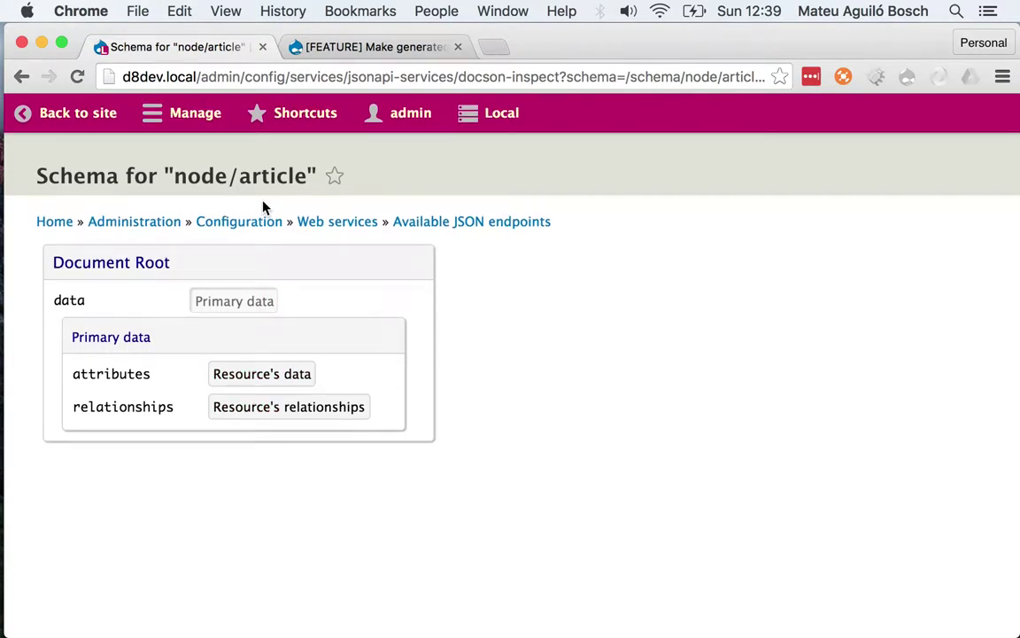
Expand Resource's relationships and field_tags' Tags details, highlighting its description and array type.
left_click(334, 413)
scroll(340, 423, "down", 3)
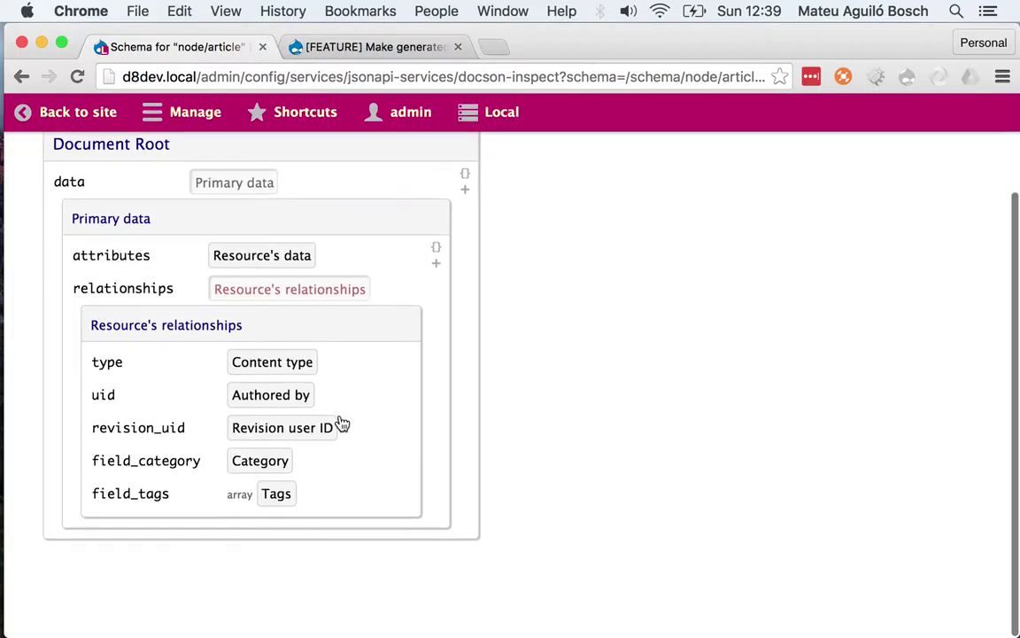
left_click(276, 499)
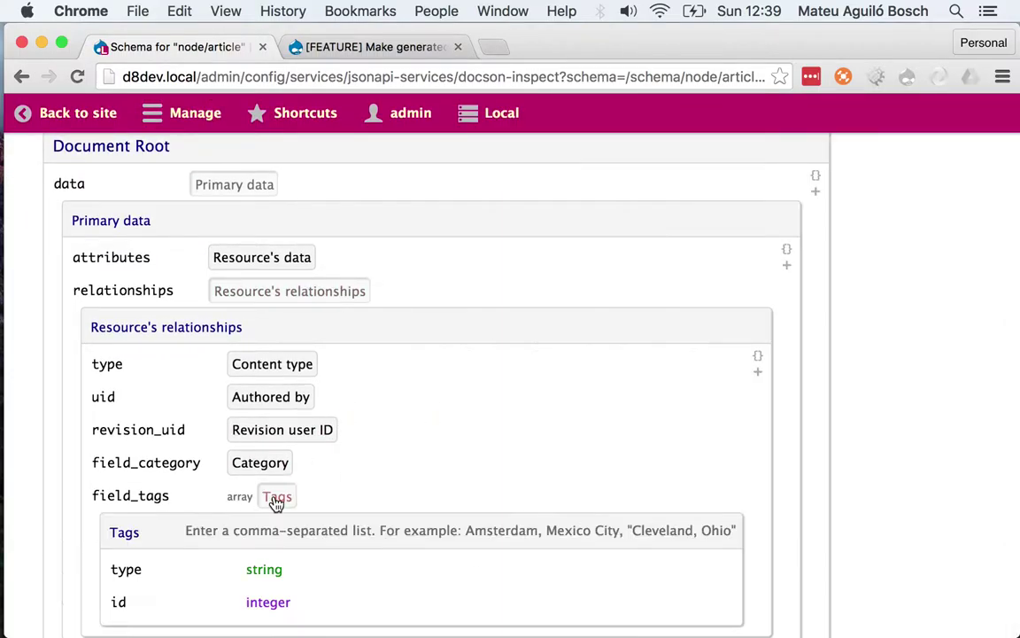
triple_click(209, 530)
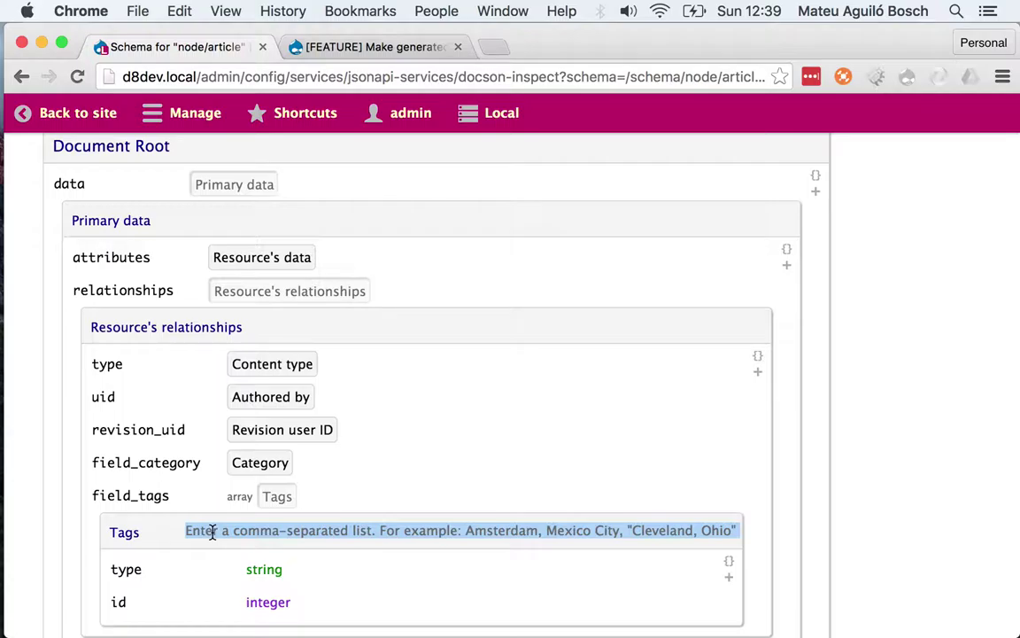
double_click(240, 497)
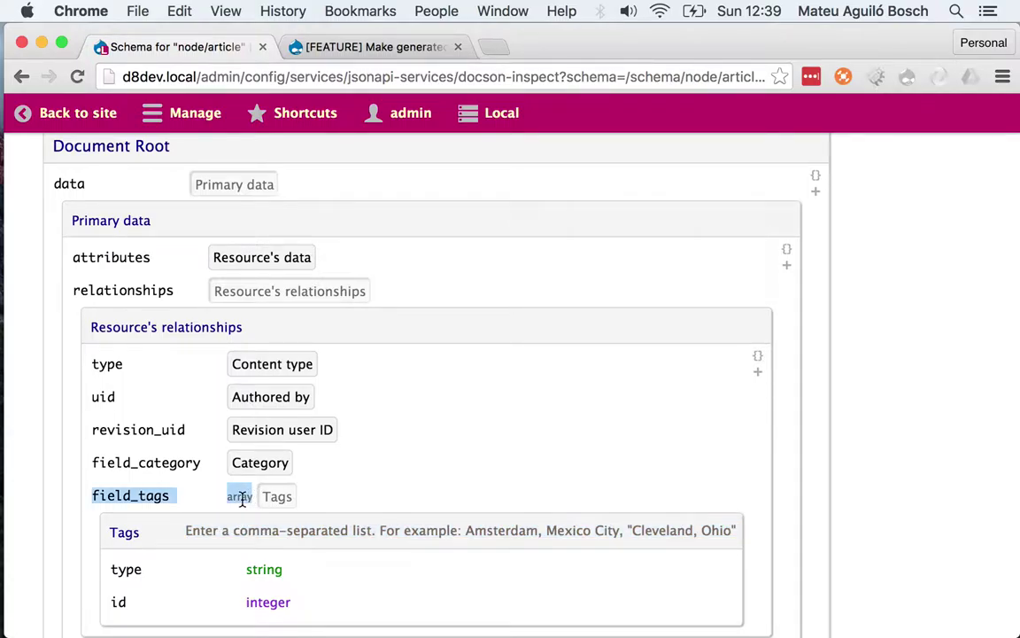
left_click(242, 500)
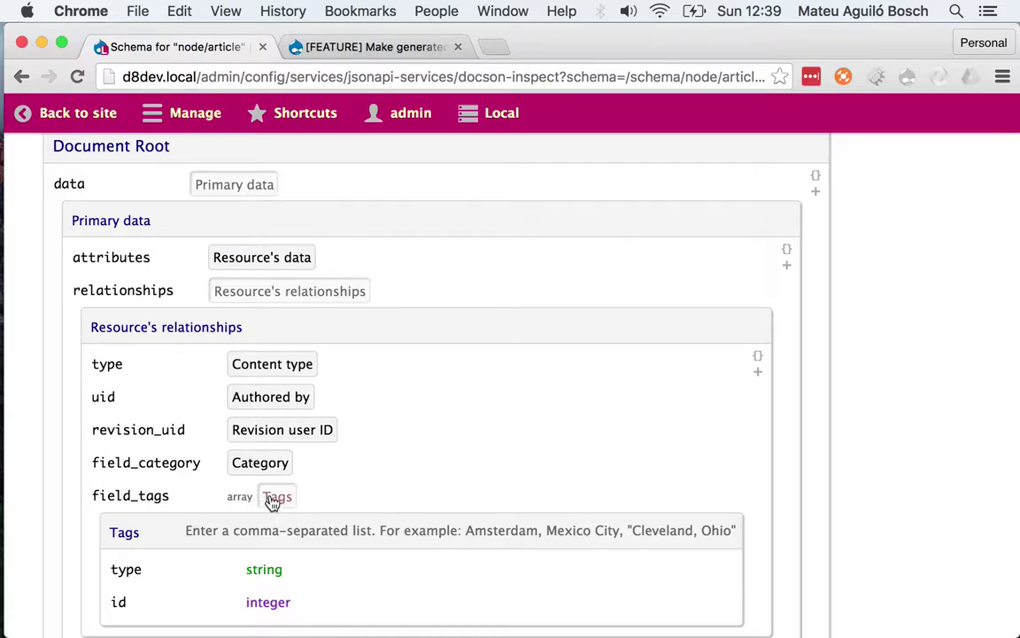
left_click(274, 499)
left_click(275, 498)
Return to Postman's 200 OK article schema response, showing nid as an integer ID and uuid as a string.
key("super+Tab")
key("super+Tab")
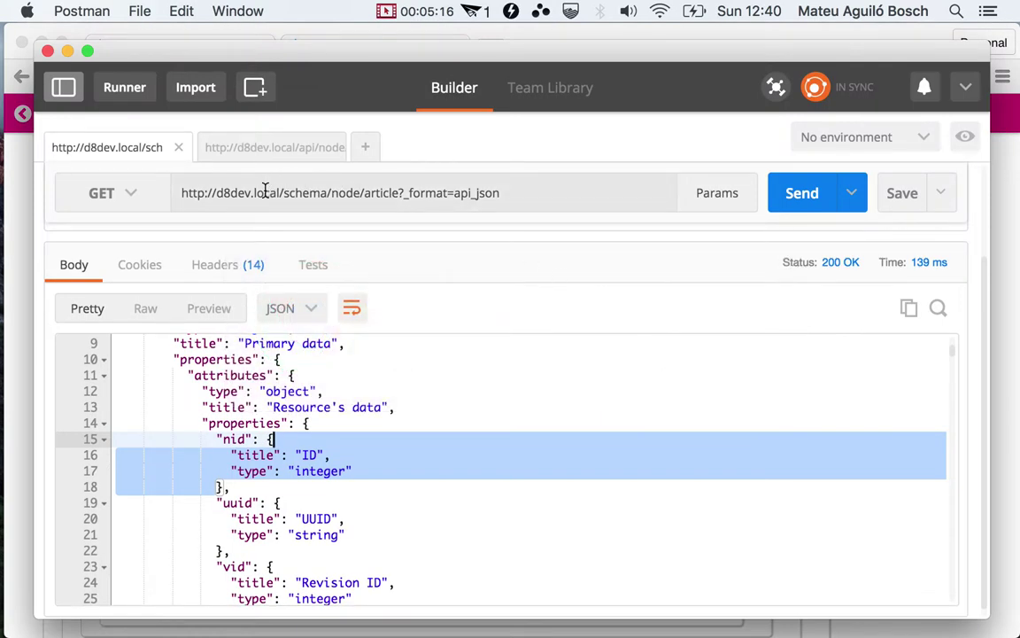
left_click(276, 196)
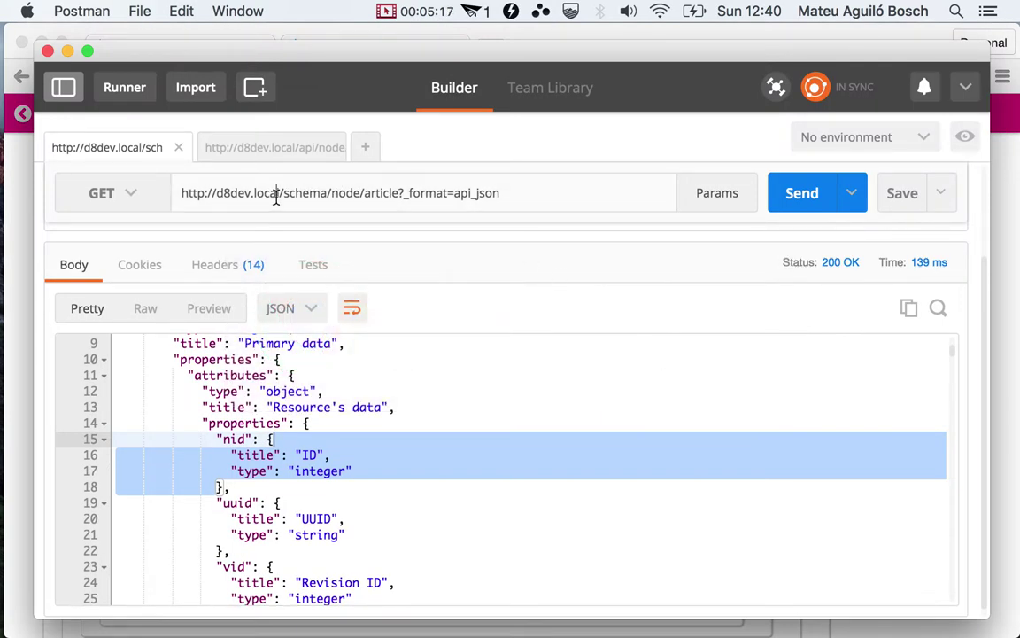
key("super+a")
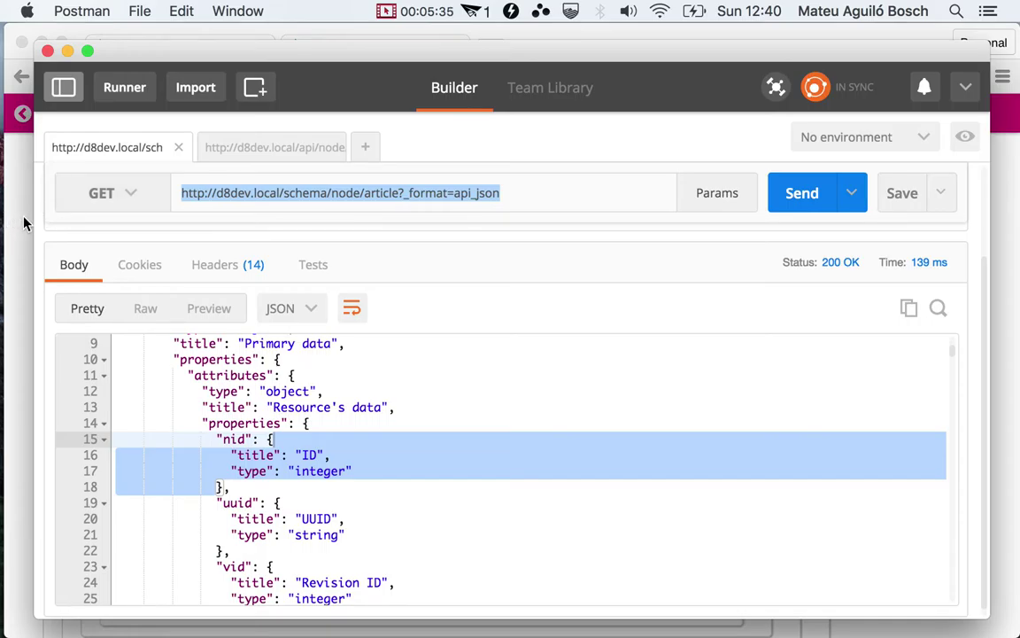
left_click(277, 438)
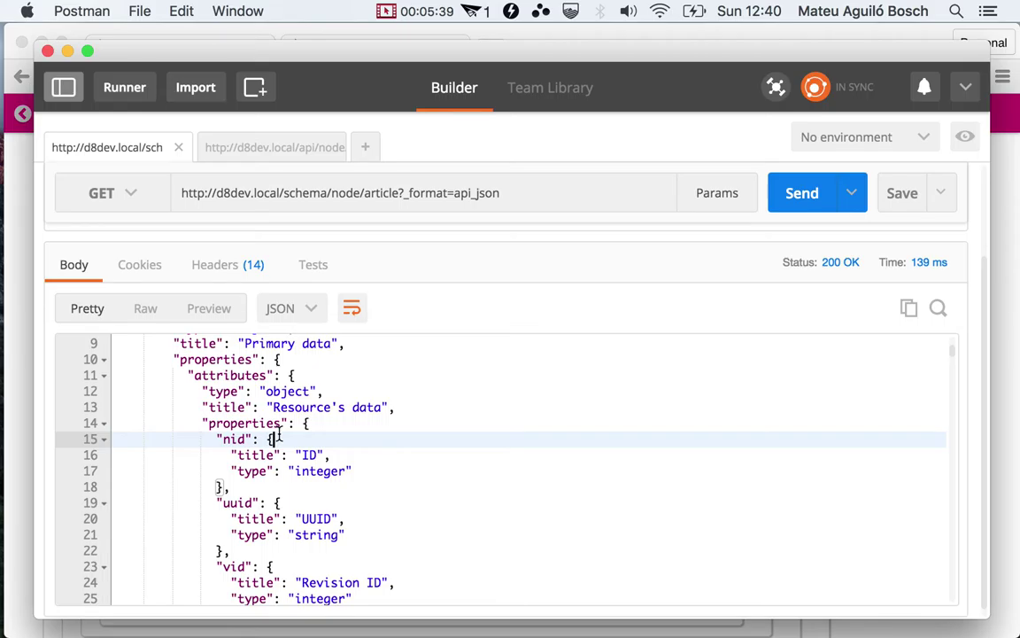